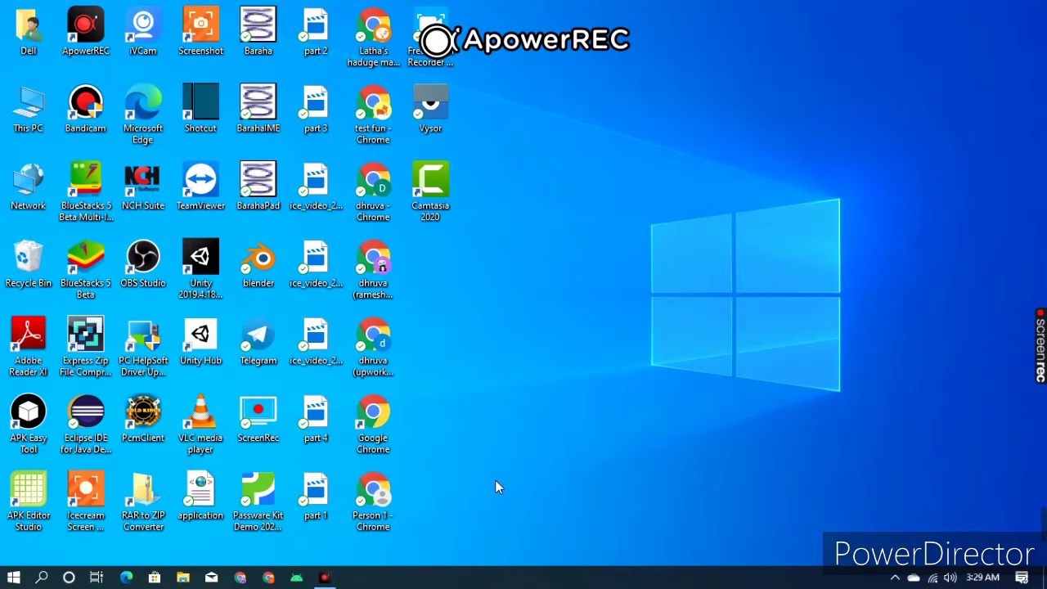
- Launch Chrome and load flippa.com from the address-bar suggestion for 'flippa'
{"action": "left_click", "coordinate": [275, 581]}
{"action": "mouse_move", "coordinate": [1043, 544]}
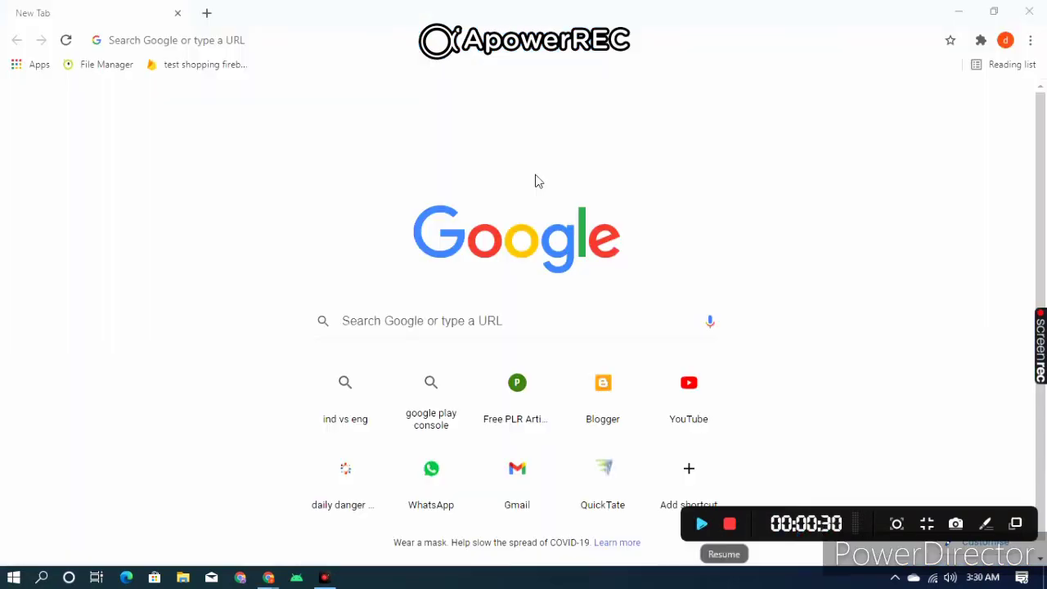
{"action": "left_click", "coordinate": [646, 43]}
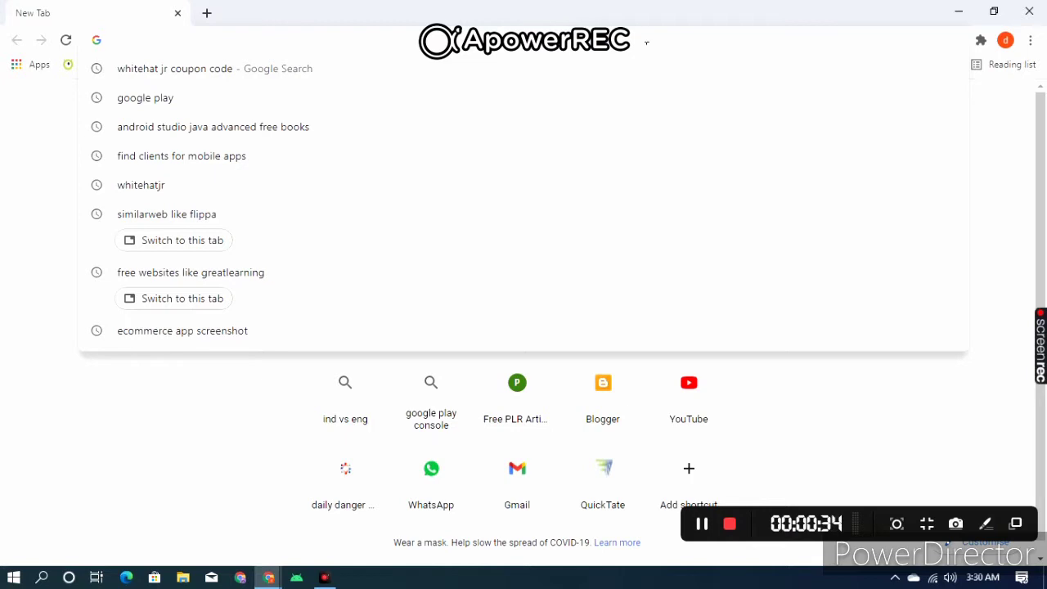
{"action": "type", "text": "flippa"}
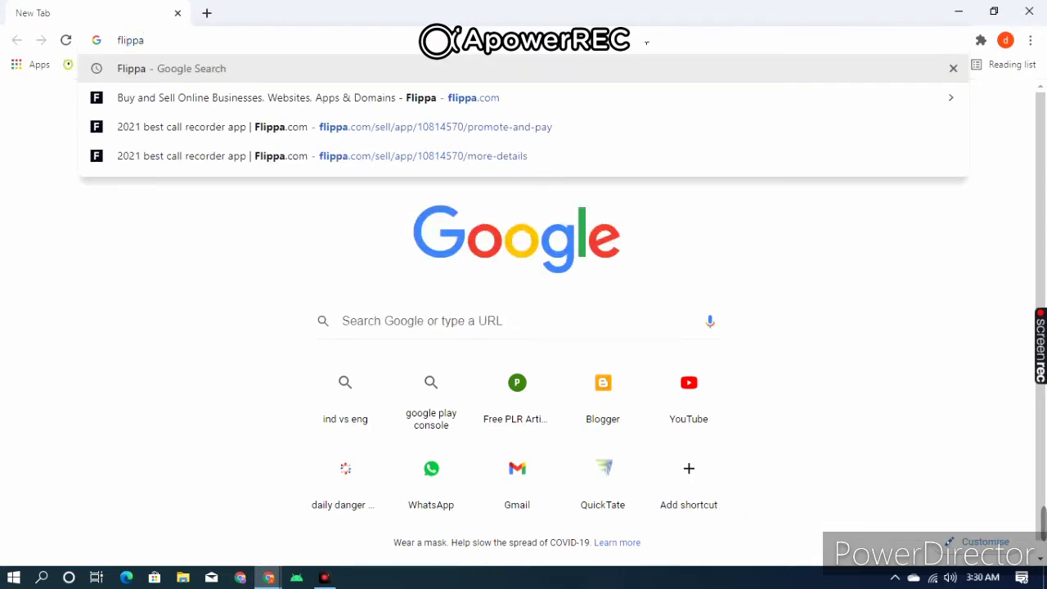
{"action": "key", "text": "Down"}
{"action": "key", "text": "Return"}
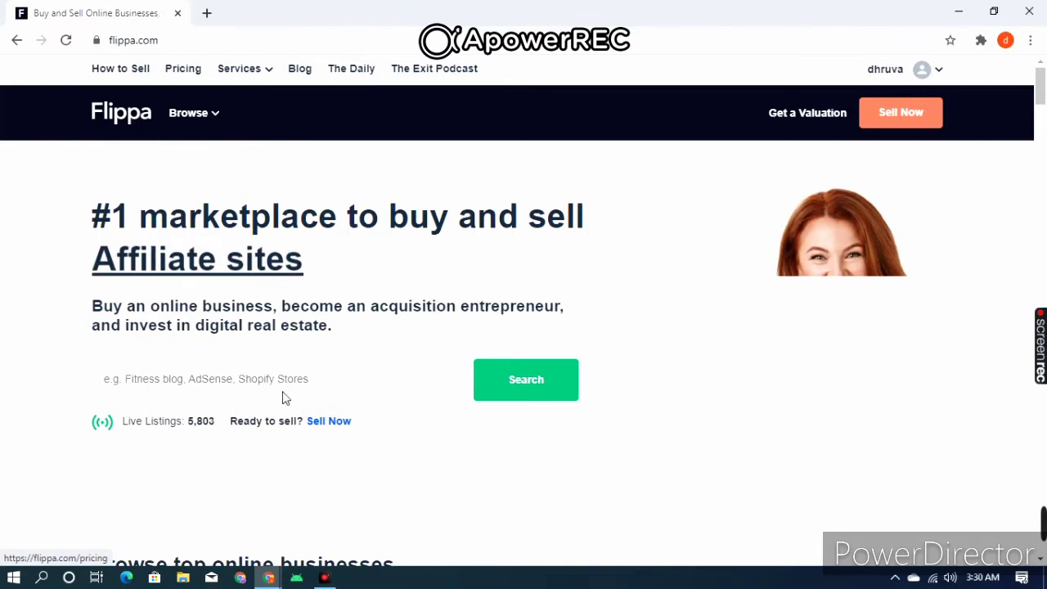
- Sign out of the current Flippa account from the account menu and go to Sign Up
{"action": "left_click", "coordinate": [938, 68]}
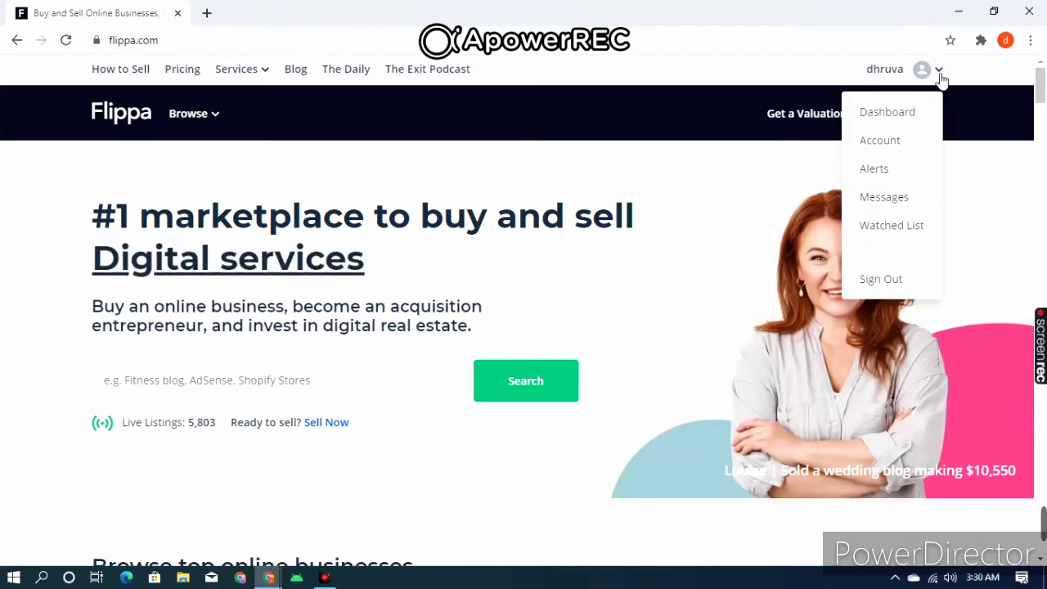
{"action": "left_click", "coordinate": [898, 279]}
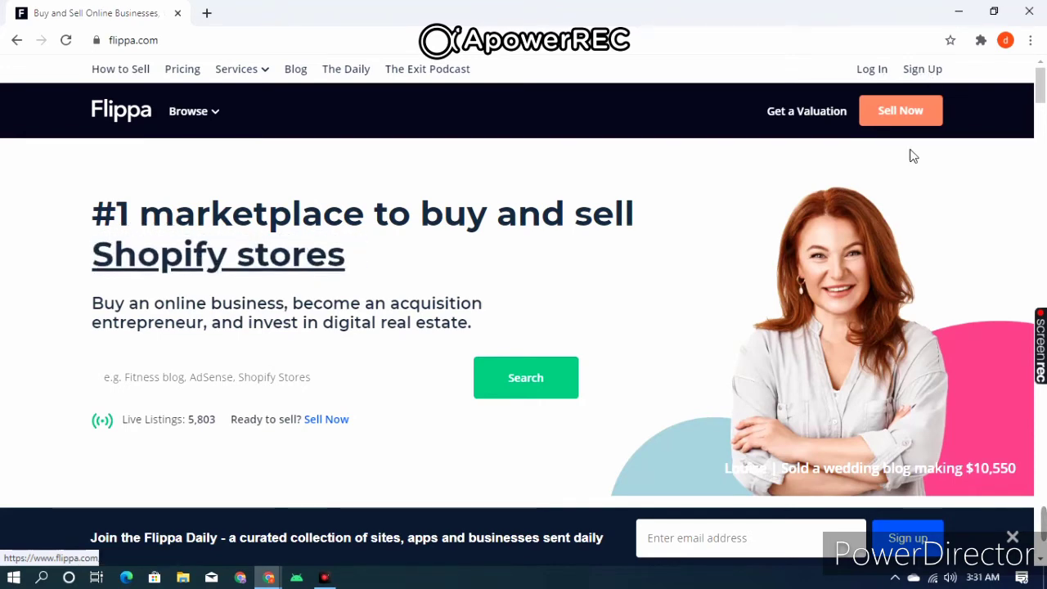
{"action": "left_click", "coordinate": [931, 72]}
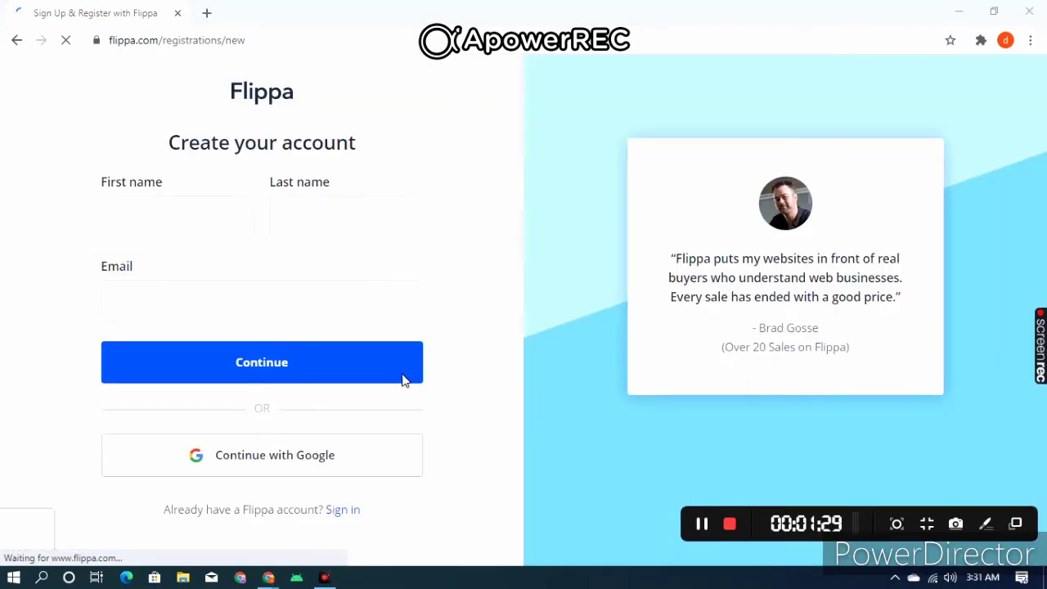
- Fill first and last name from autofill, enter the email address, and continue
{"action": "left_click", "coordinate": [227, 220]}
{"action": "left_click", "coordinate": [218, 257]}
{"action": "left_click", "coordinate": [318, 226]}
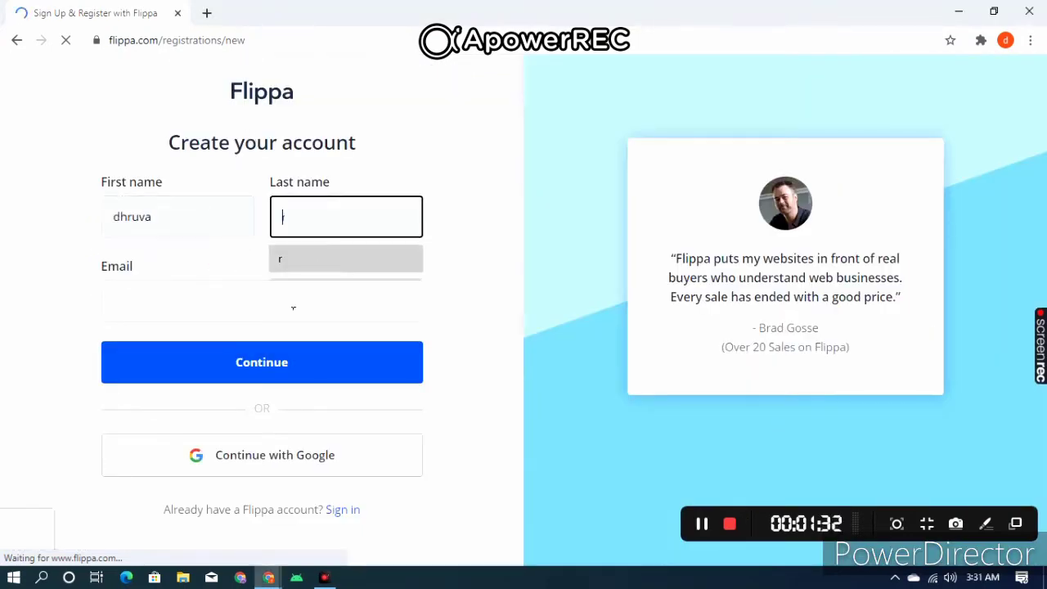
{"action": "left_click", "coordinate": [292, 259]}
{"action": "left_click", "coordinate": [290, 316]}
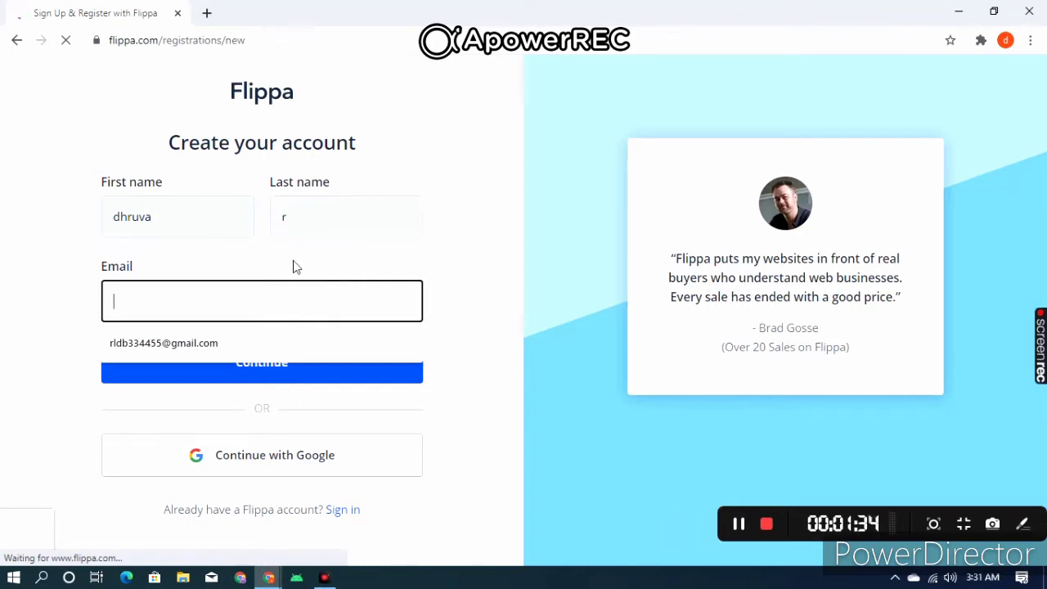
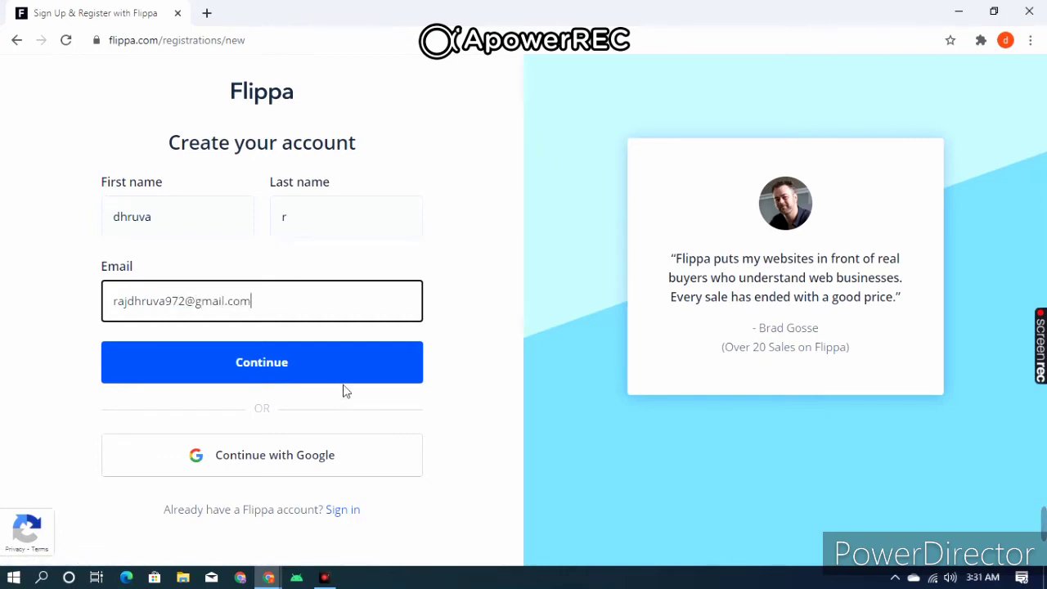
{"action": "left_click", "coordinate": [346, 378]}
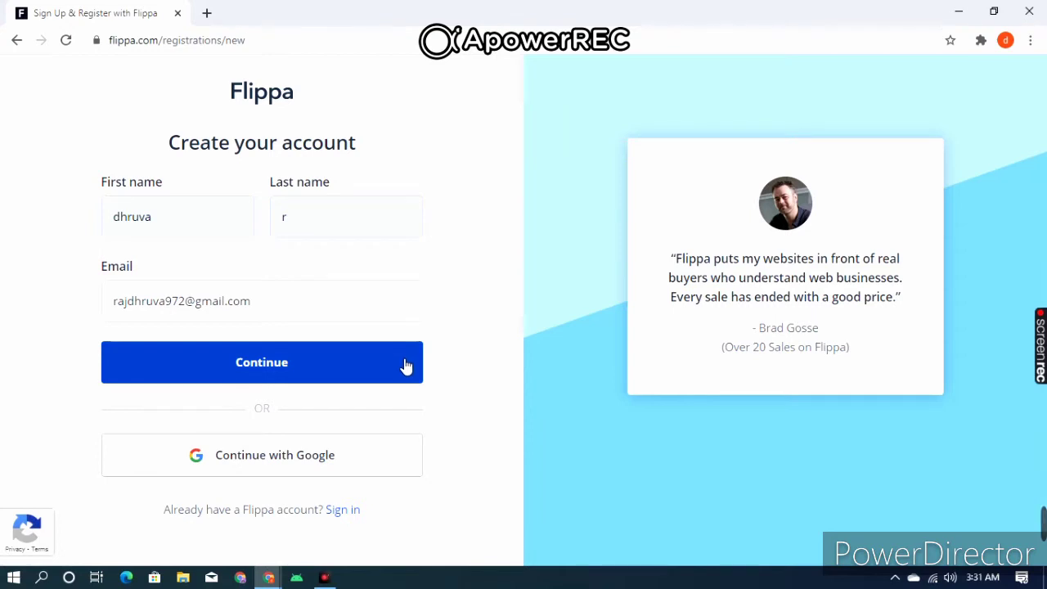
{"action": "mouse_move", "coordinate": [809, 528]}
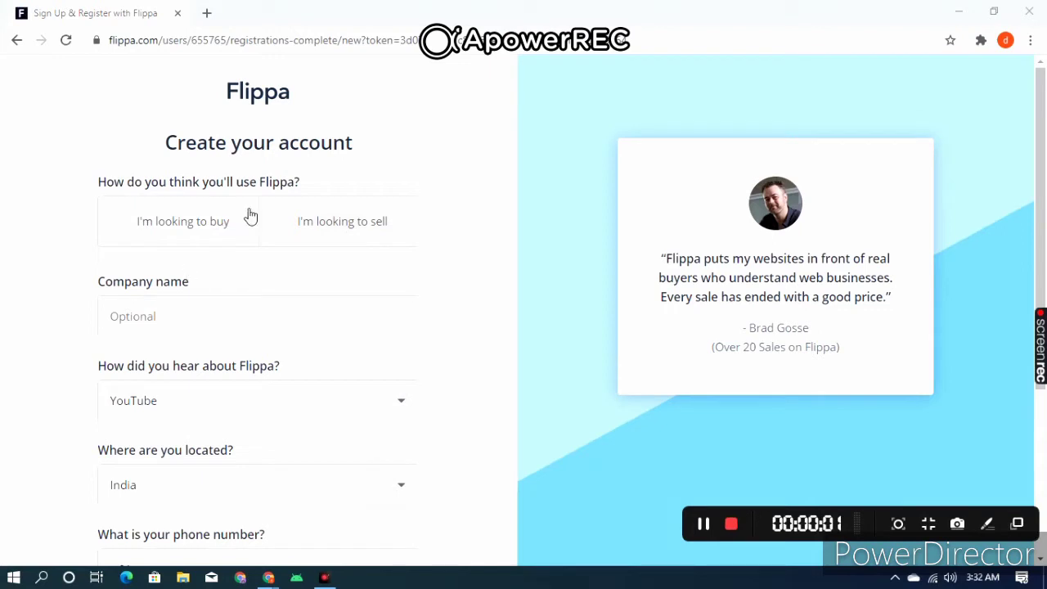
- Choose 'I'm looking to sell' as the account purpose, leaving company name blank
{"action": "left_click", "coordinate": [314, 228]}
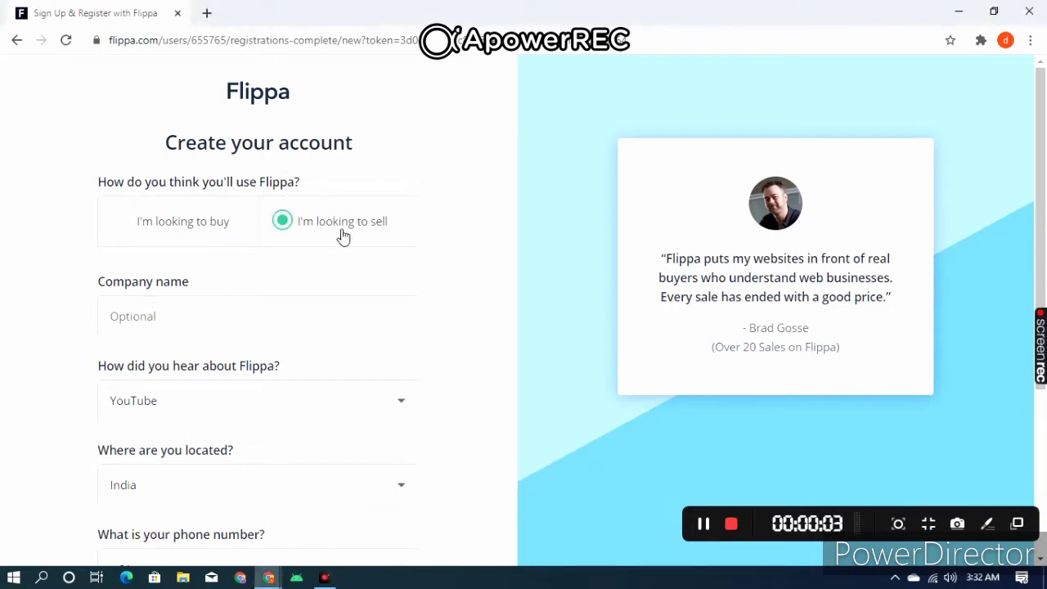
{"action": "left_click", "coordinate": [190, 229]}
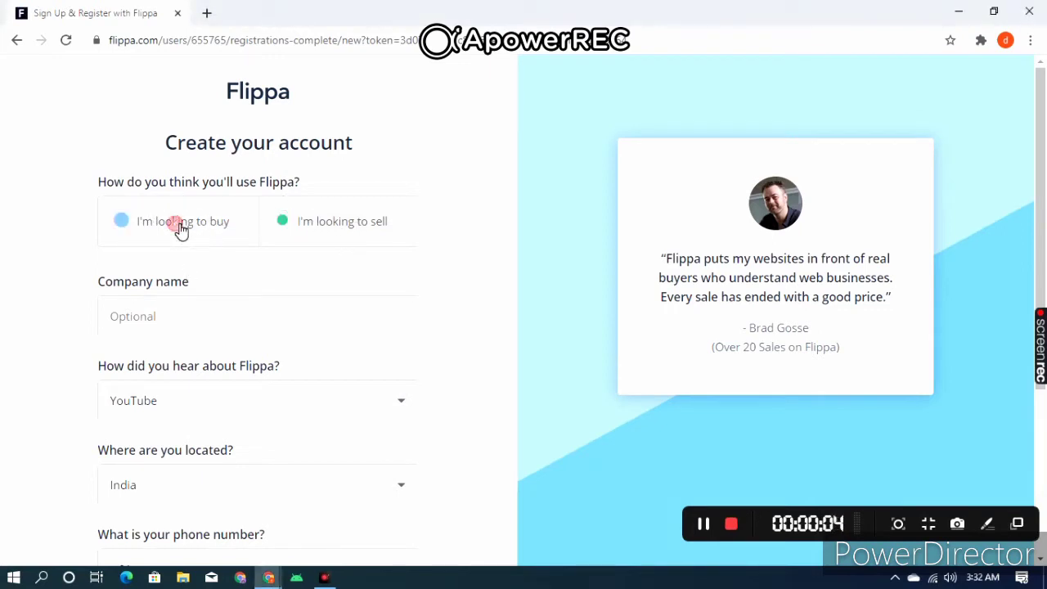
{"action": "left_click", "coordinate": [318, 226]}
{"action": "left_click", "coordinate": [317, 316]}
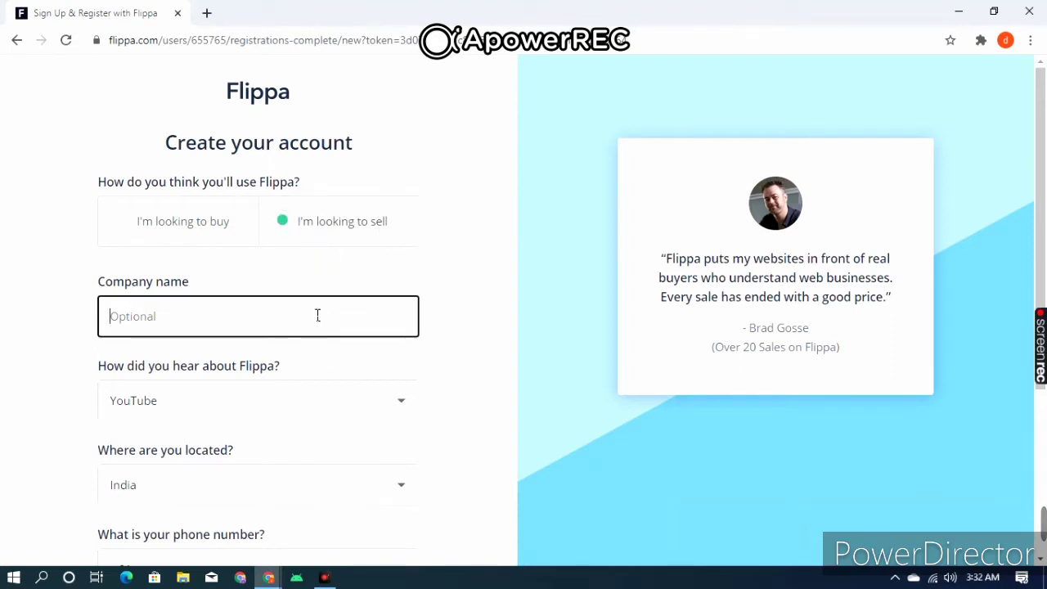
{"action": "left_click_drag", "start_coordinate": [216, 276], "coordinate": [5, 280]}
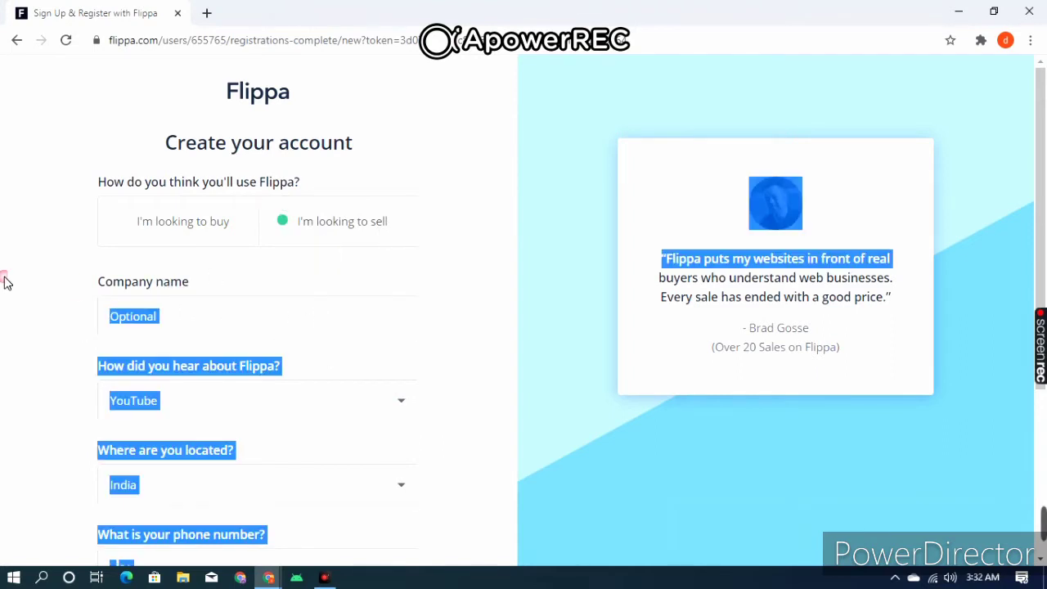
{"action": "left_click", "coordinate": [162, 287]}
{"action": "left_click", "coordinate": [169, 325]}
{"action": "scroll", "coordinate": [106, 348], "scroll_direction": "down", "scroll_amount": 2}
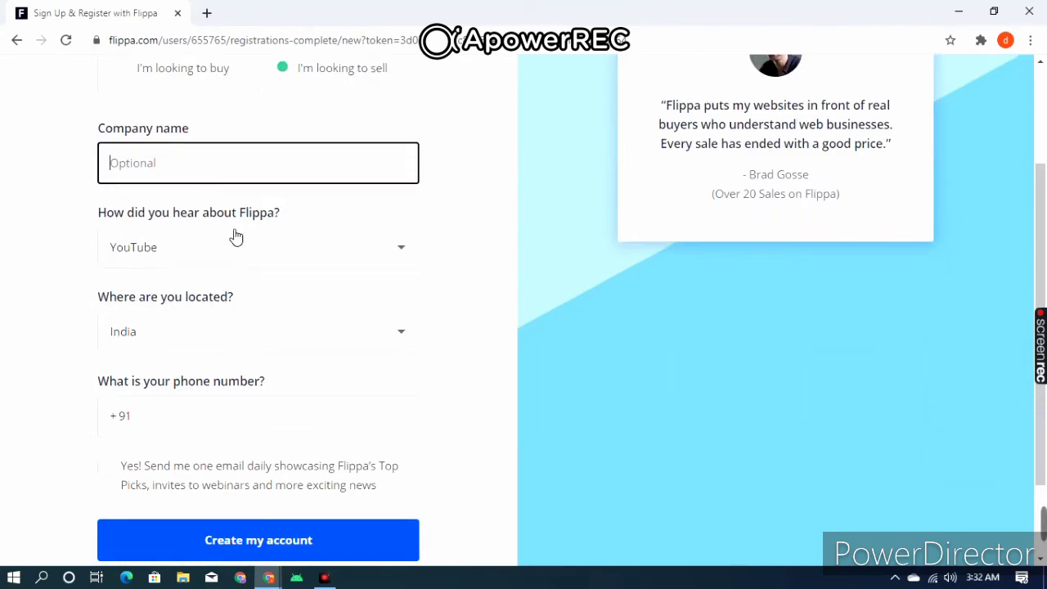
- Set referral source to Google search, keep India, add the phone number, and opt into daily email
{"action": "left_click", "coordinate": [326, 263]}
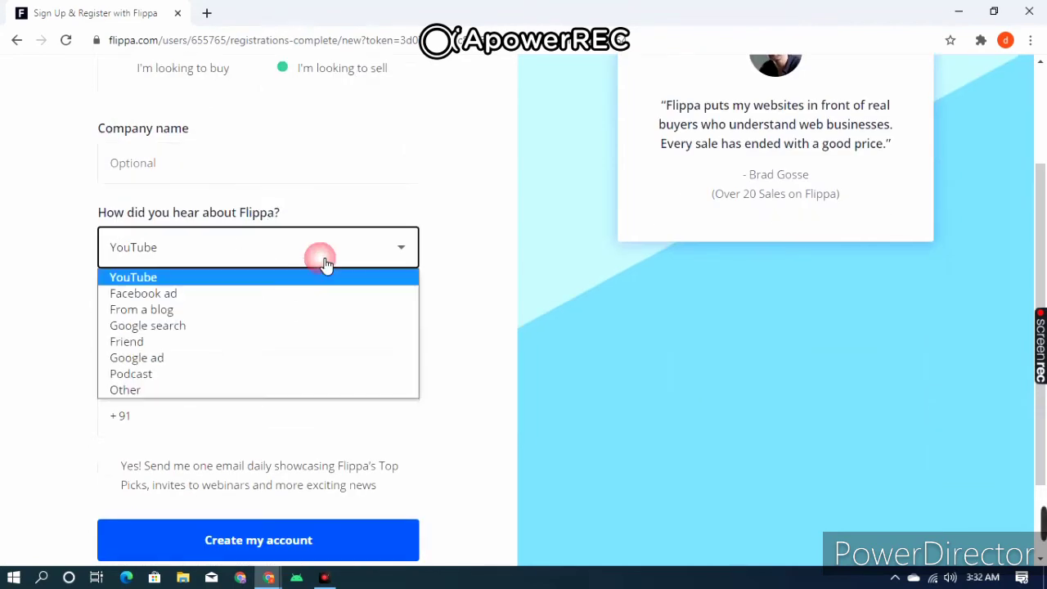
{"action": "left_click", "coordinate": [230, 327]}
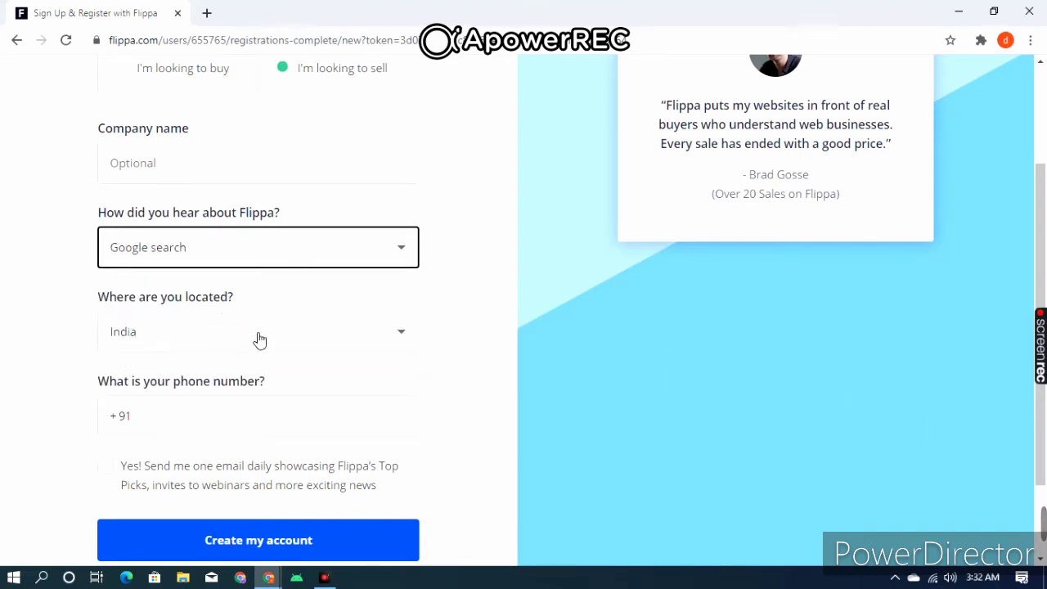
{"action": "left_click", "coordinate": [230, 330]}
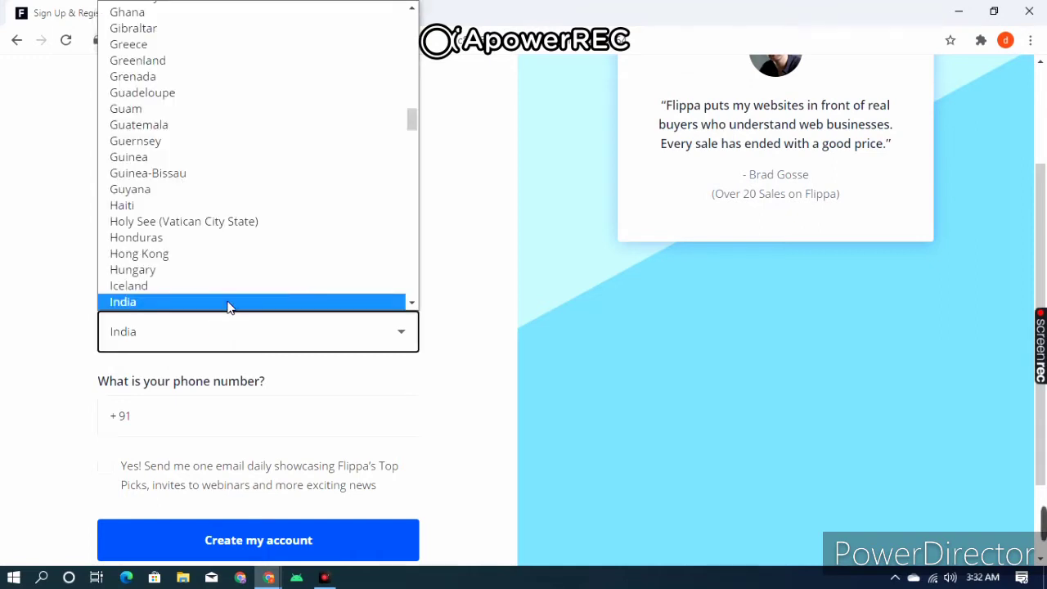
{"action": "left_click", "coordinate": [230, 302]}
{"action": "left_click", "coordinate": [257, 415]}
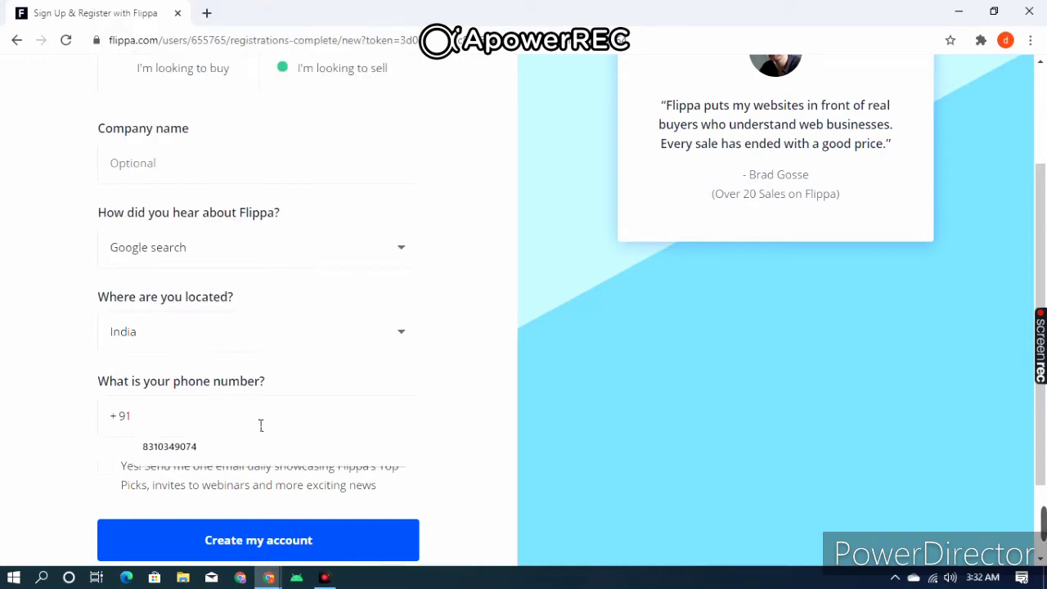
{"action": "left_click", "coordinate": [256, 445]}
{"action": "left_click", "coordinate": [116, 483]}
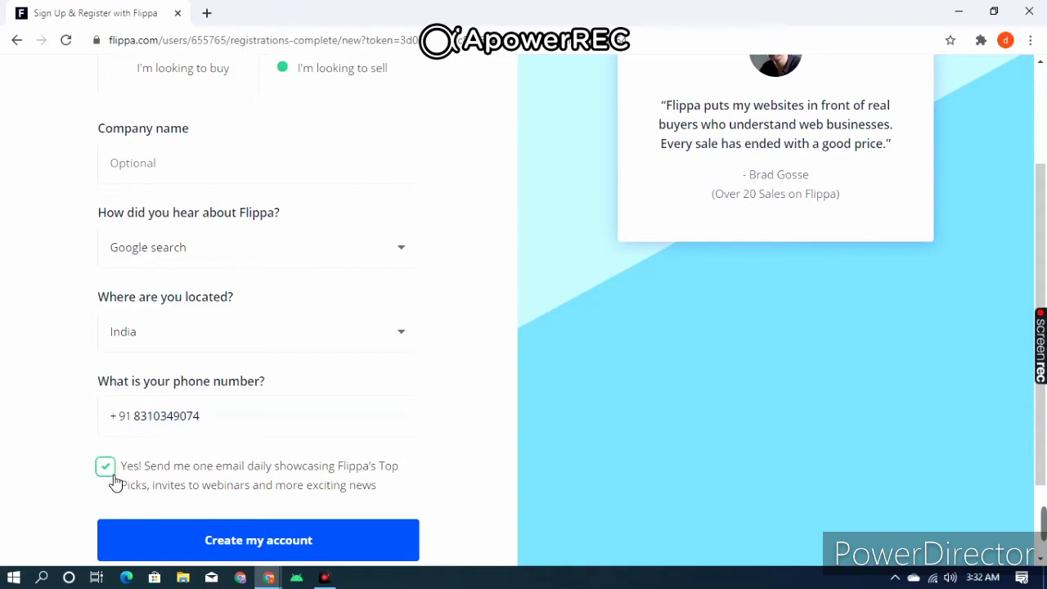
- Submit the form with Create my account to register on Flippa
{"action": "scroll", "coordinate": [164, 474], "scroll_direction": "down", "scroll_amount": 1}
{"action": "left_click", "coordinate": [205, 466]}
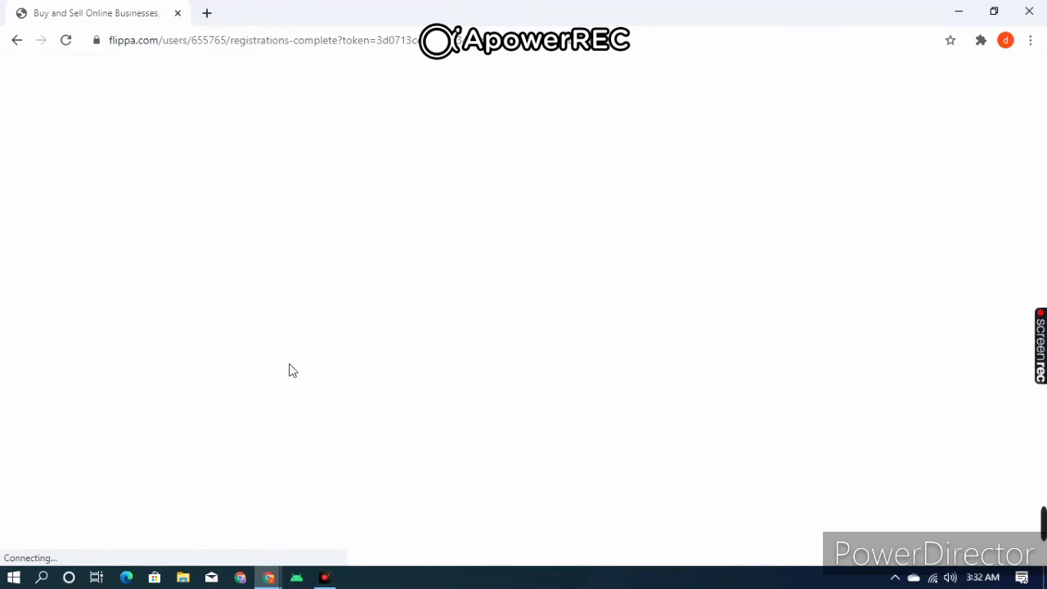
{"action": "left_click_drag", "start_coordinate": [386, 288], "coordinate": [661, 282]}
{"action": "left_click", "coordinate": [636, 296]}
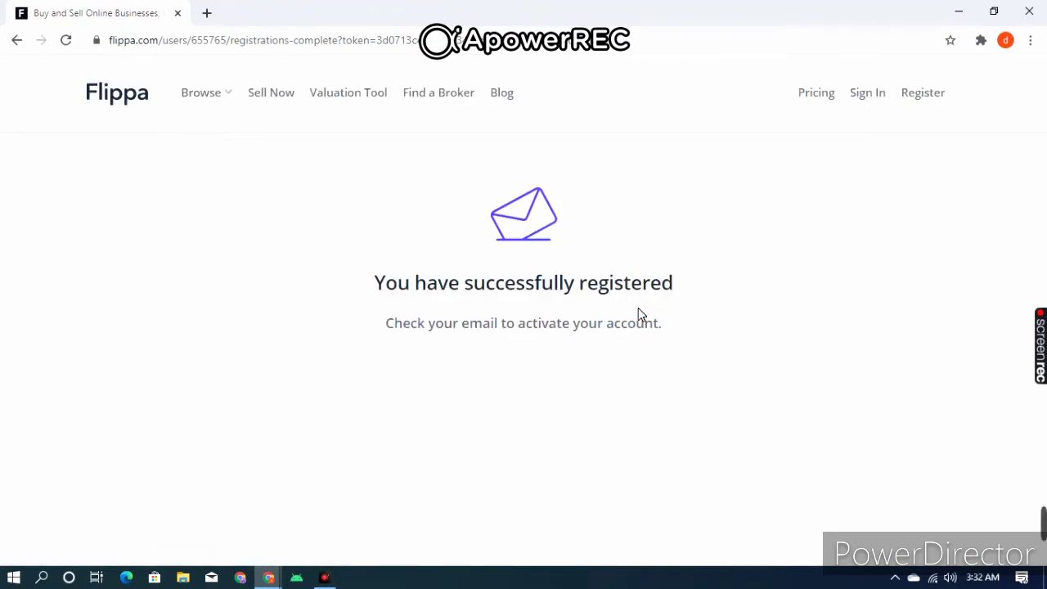
{"action": "mouse_move", "coordinate": [965, 499]}
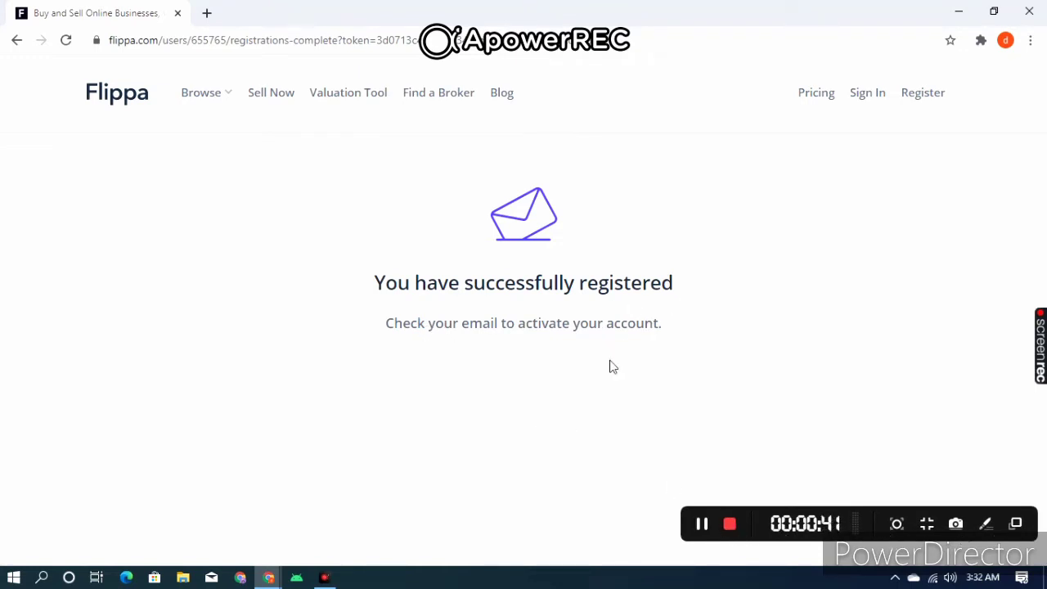
- Open Gmail in a new tab and follow Activate Account in the Welcome to Flippa email
{"action": "left_click", "coordinate": [703, 530]}
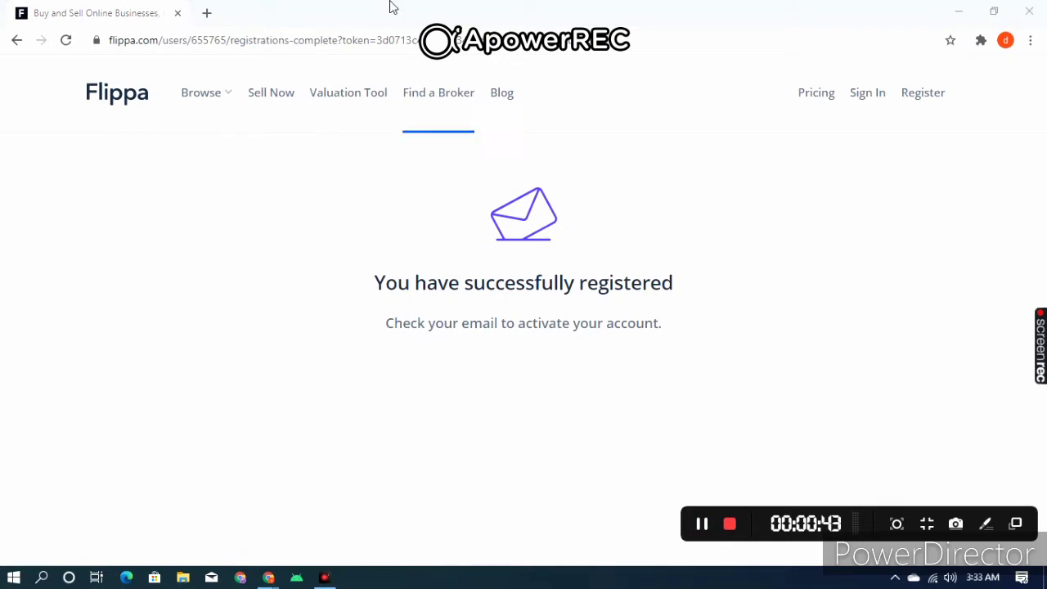
{"action": "left_click", "coordinate": [206, 13]}
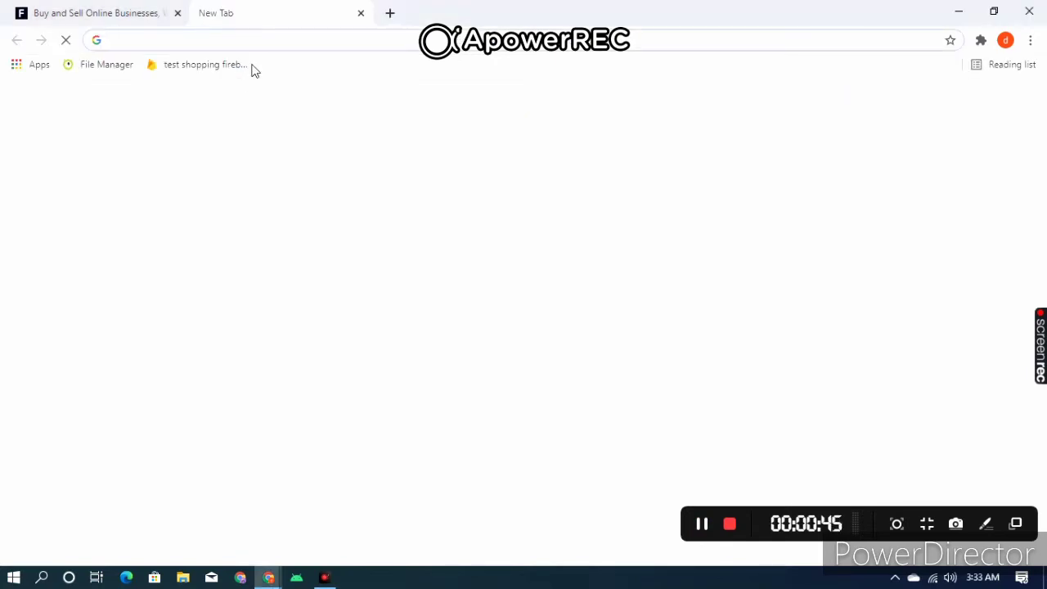
{"action": "left_click", "coordinate": [30, 68]}
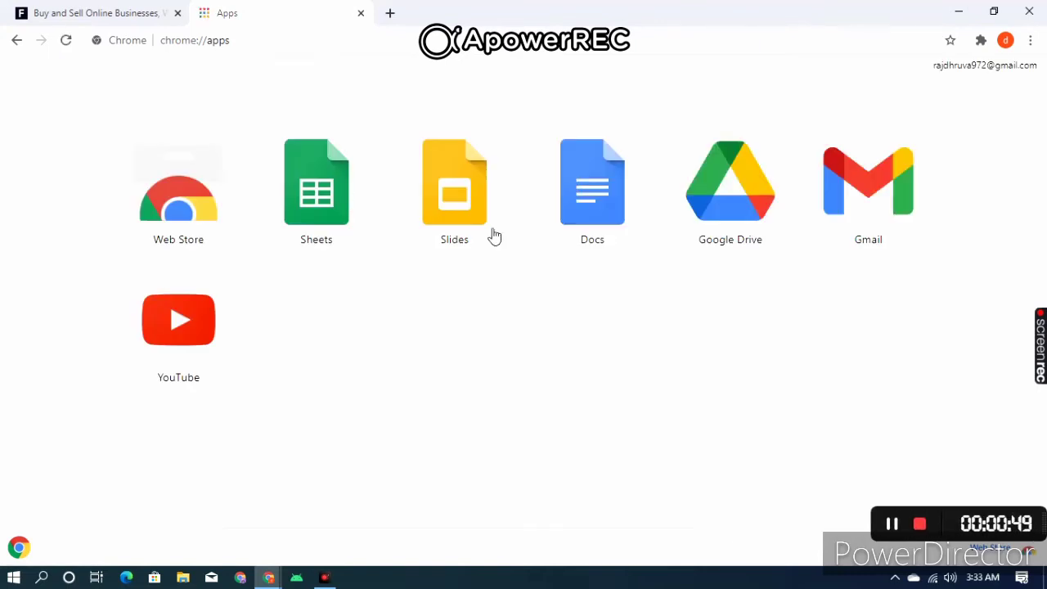
{"action": "left_click", "coordinate": [868, 194]}
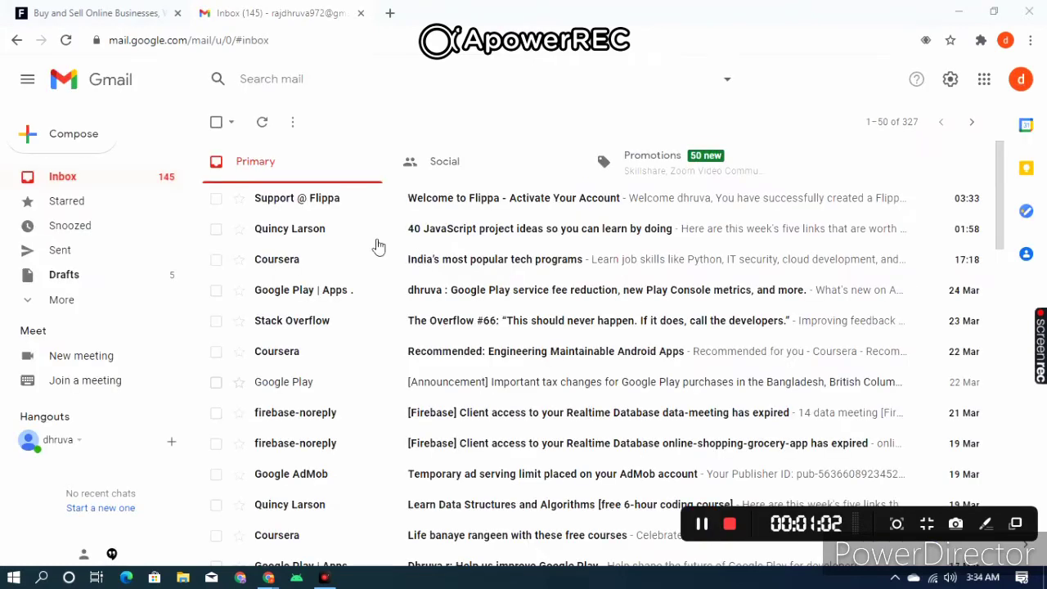
{"action": "left_click", "coordinate": [336, 211]}
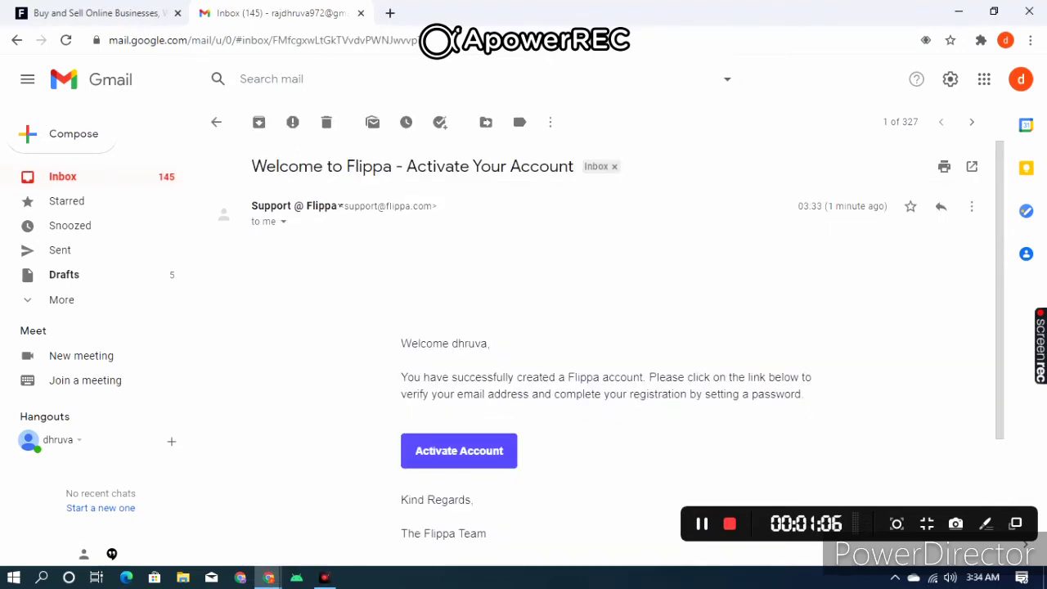
{"action": "left_click", "coordinate": [493, 463]}
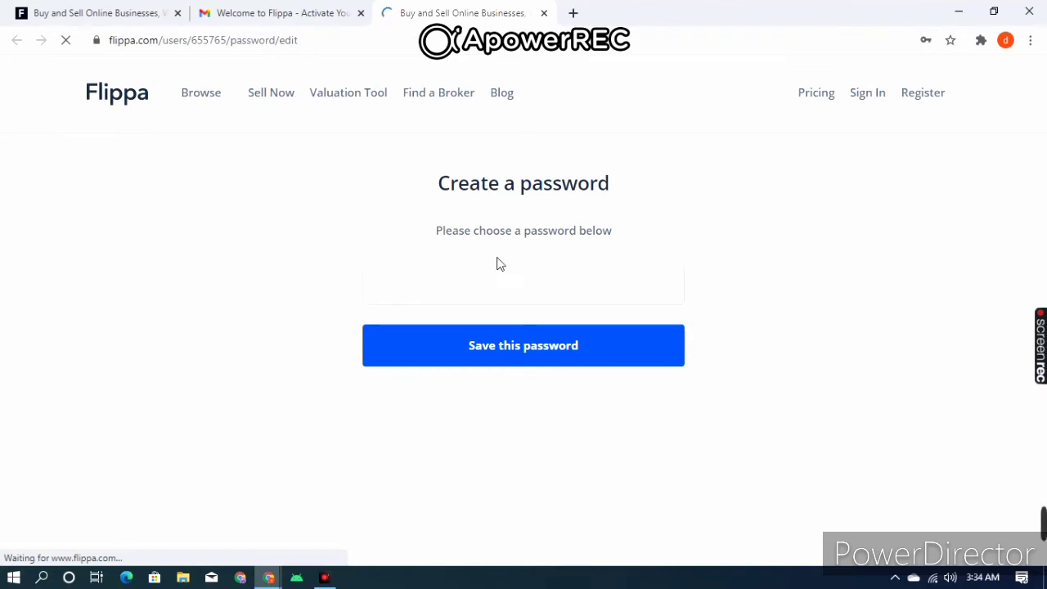
- Enter a new password on the Create a password page and save it
{"action": "left_click_drag", "start_coordinate": [469, 237], "coordinate": [573, 236]}
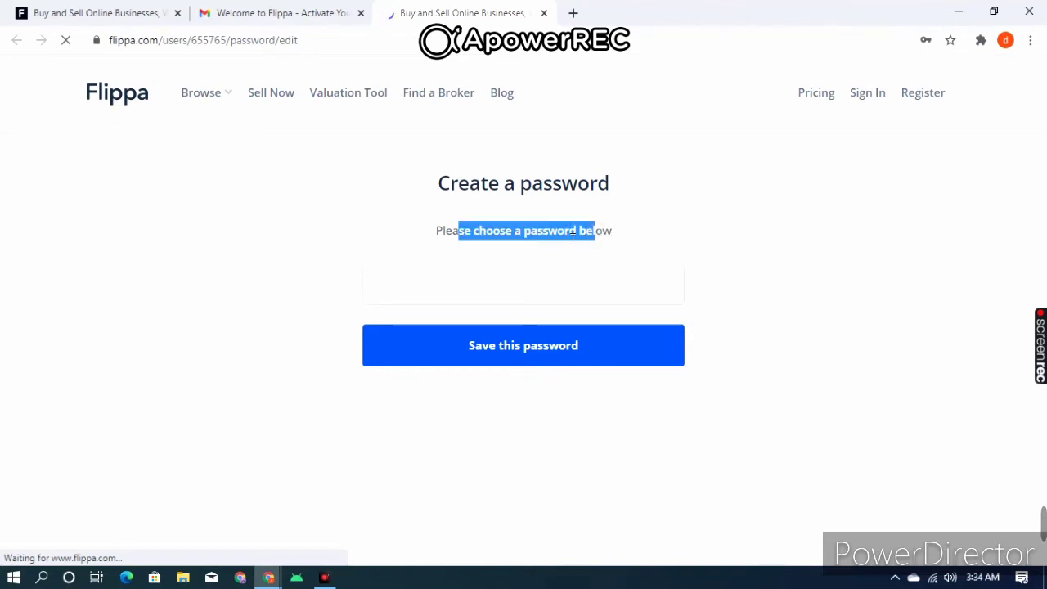
{"action": "left_click", "coordinate": [571, 240]}
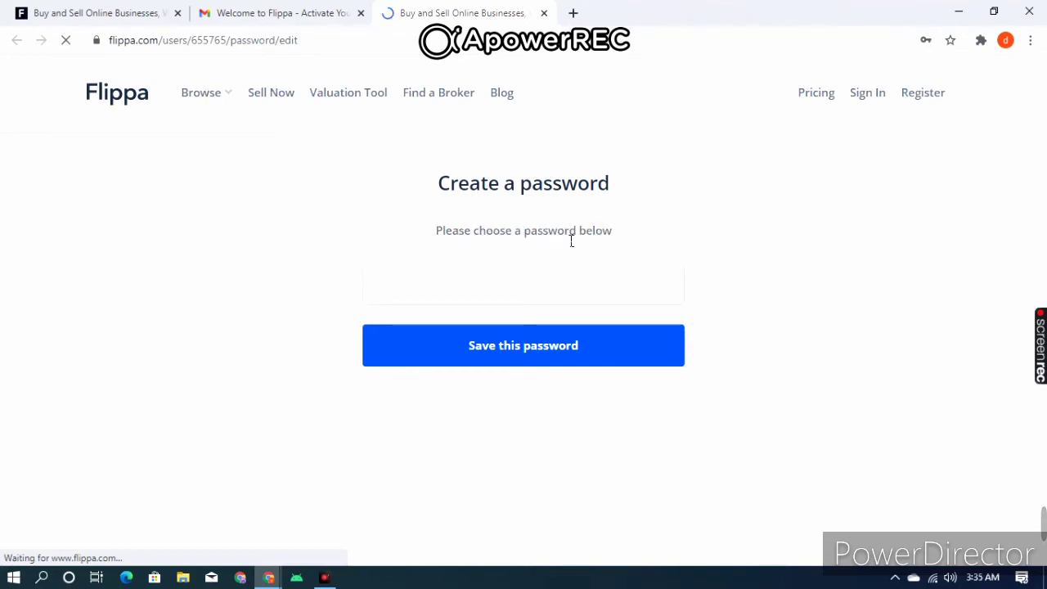
{"action": "left_click", "coordinate": [635, 294]}
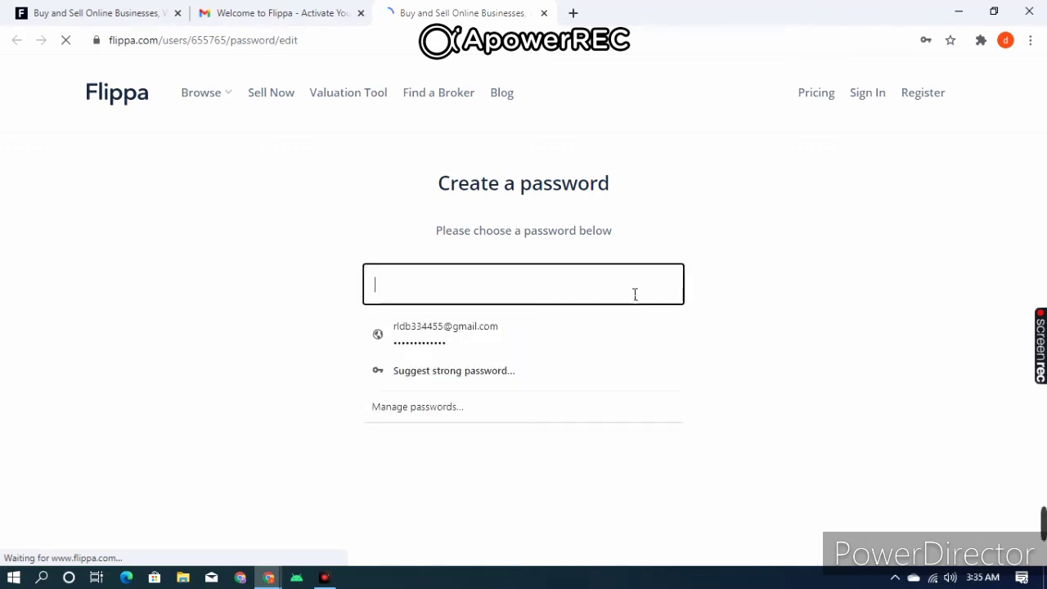
{"action": "left_click", "coordinate": [618, 249]}
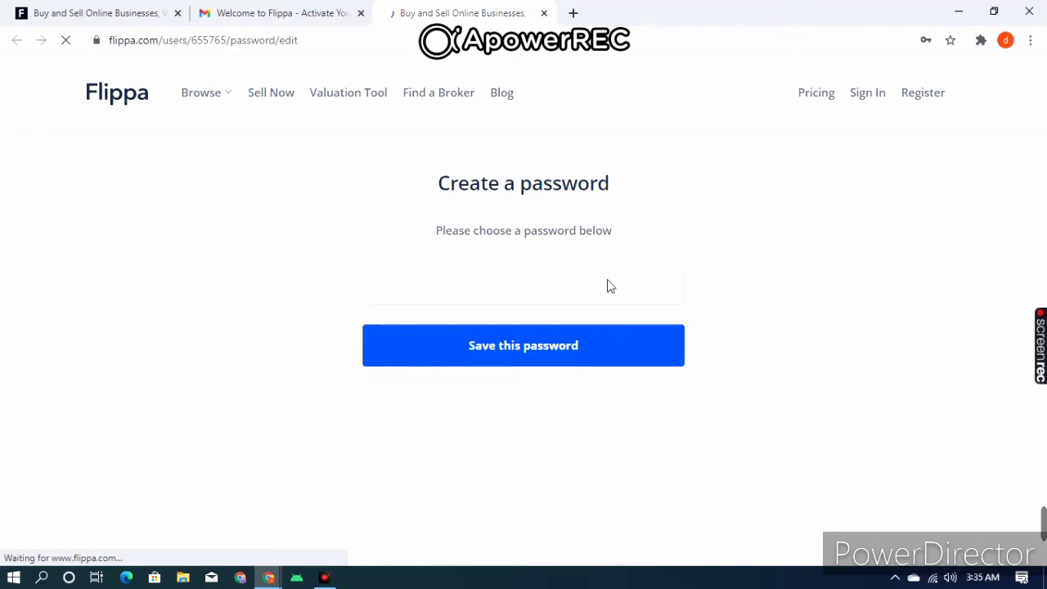
{"action": "left_click", "coordinate": [612, 286]}
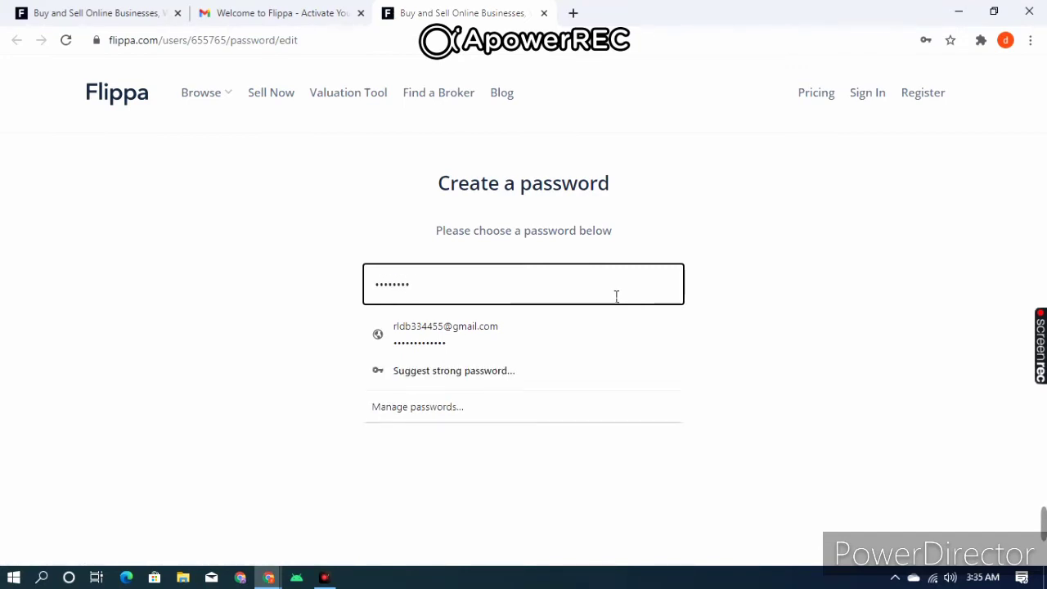
{"action": "type", "text": "••"}
{"action": "left_click", "coordinate": [669, 262]}
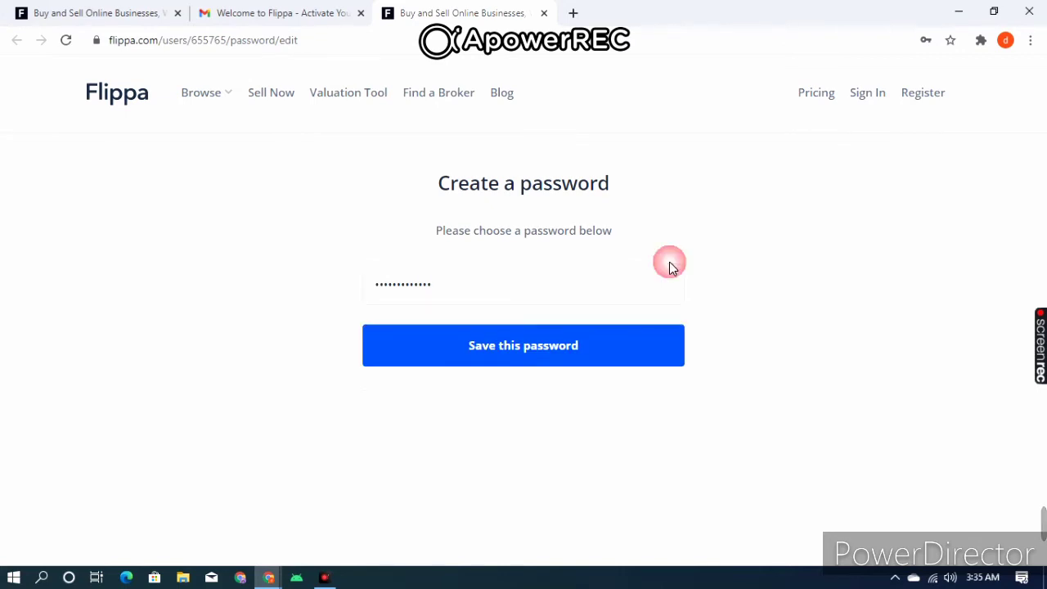
{"action": "left_click", "coordinate": [612, 360]}
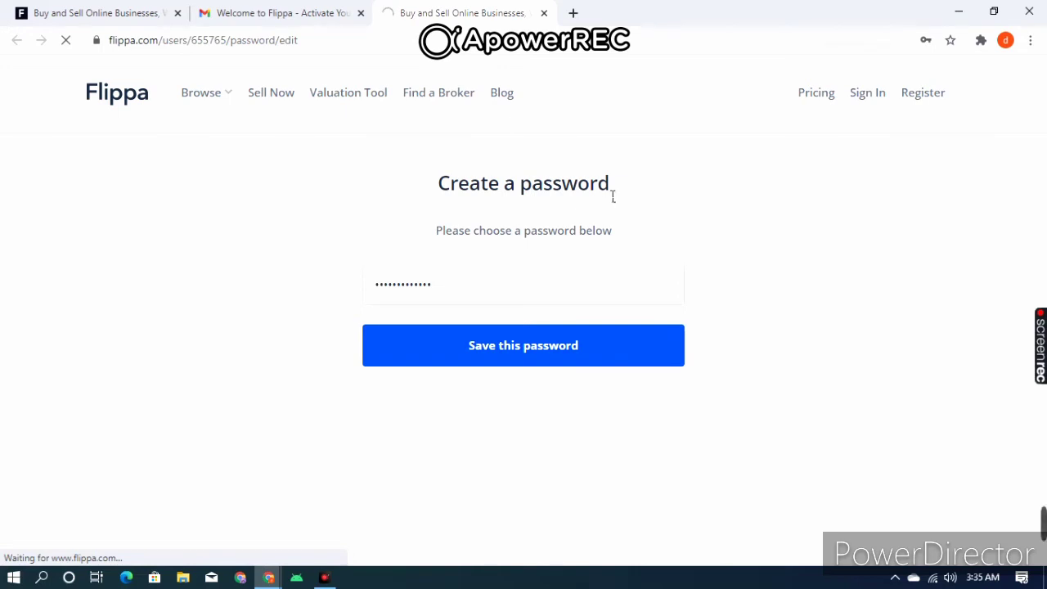
{"action": "left_click_drag", "start_coordinate": [612, 183], "coordinate": [433, 181]}
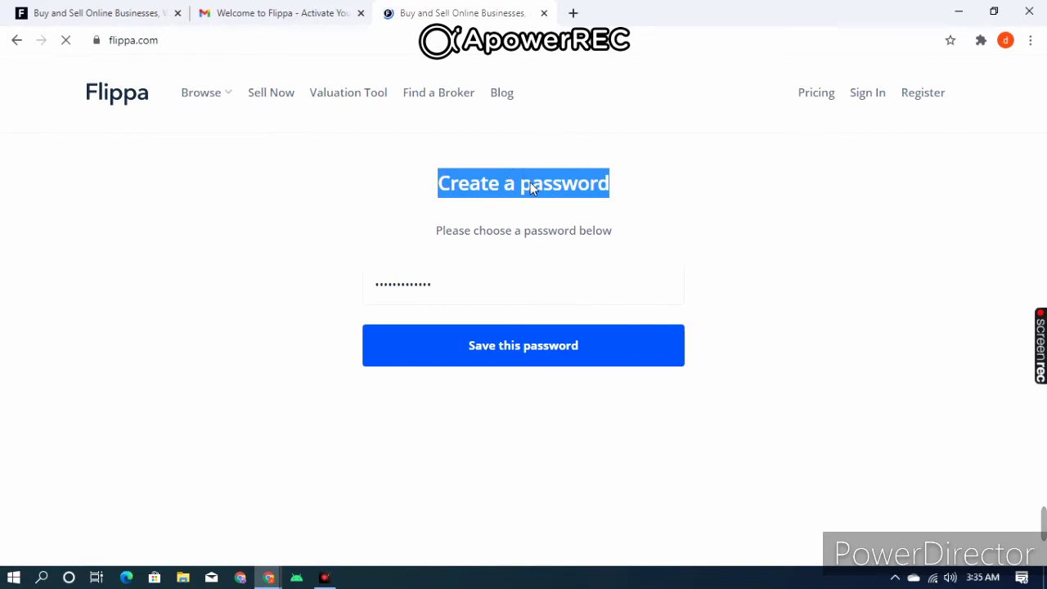
- Open Flippa's sell page with Sell Now and focus its URL field
{"action": "mouse_move", "coordinate": [1039, 515]}
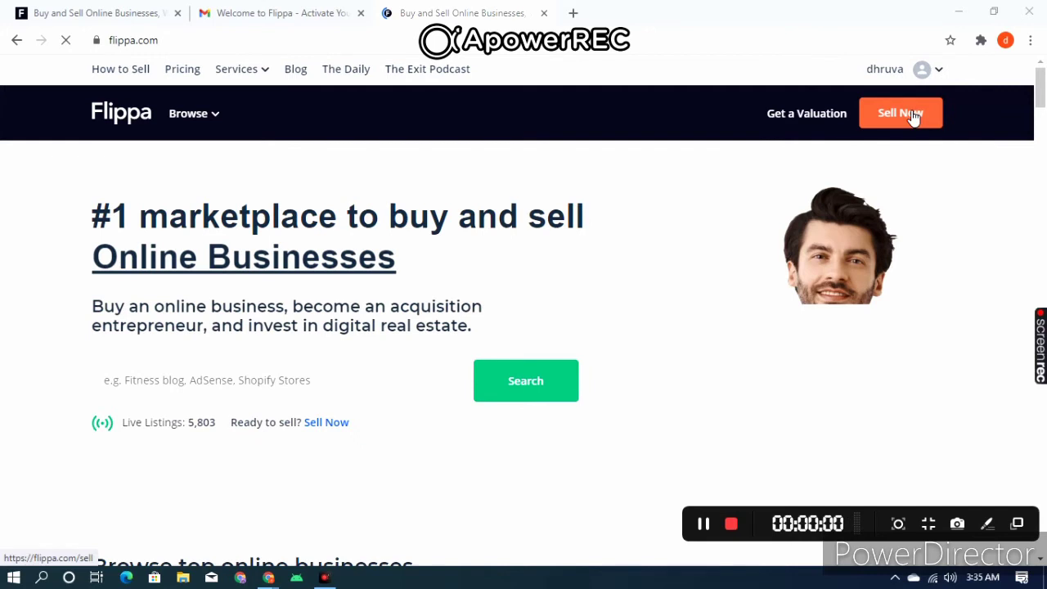
{"action": "left_click", "coordinate": [914, 117]}
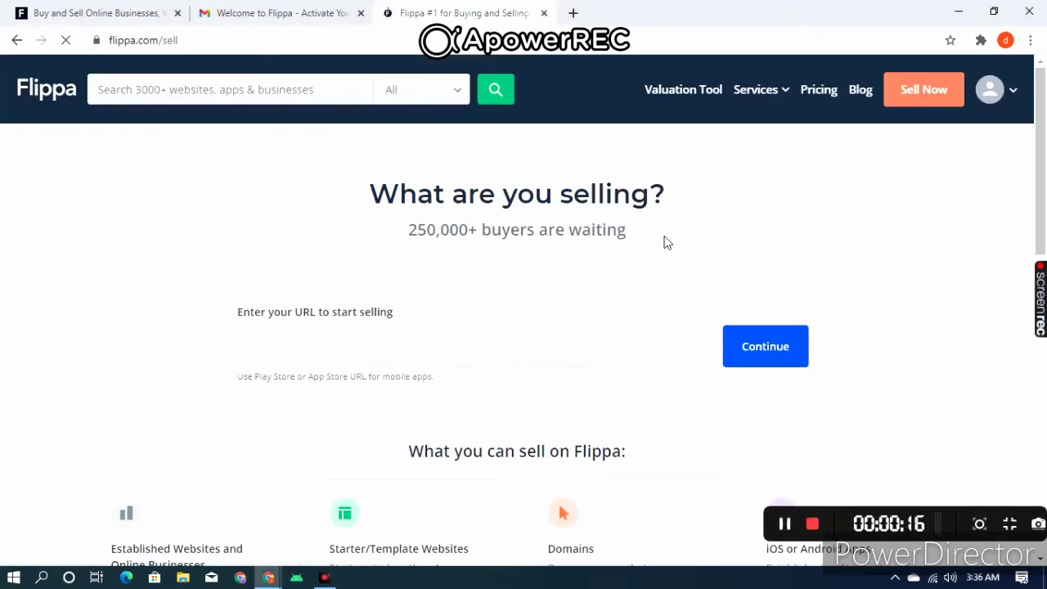
{"action": "left_click", "coordinate": [331, 364]}
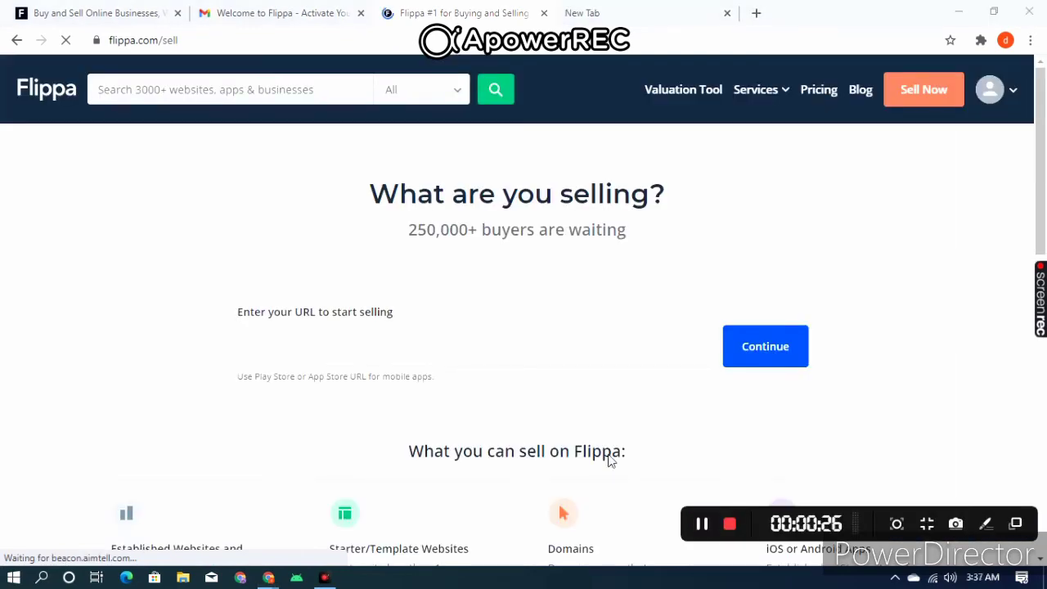
- Switch between the sell page and the blank new tab, ending on the new tab
{"action": "left_click", "coordinate": [646, 8]}
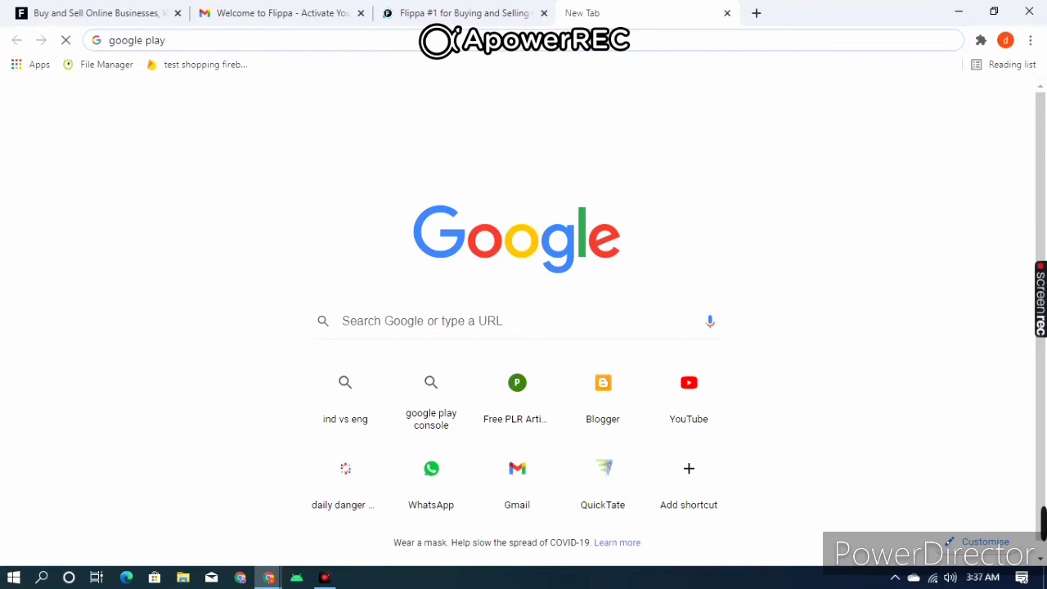
{"action": "left_click", "coordinate": [466, 12]}
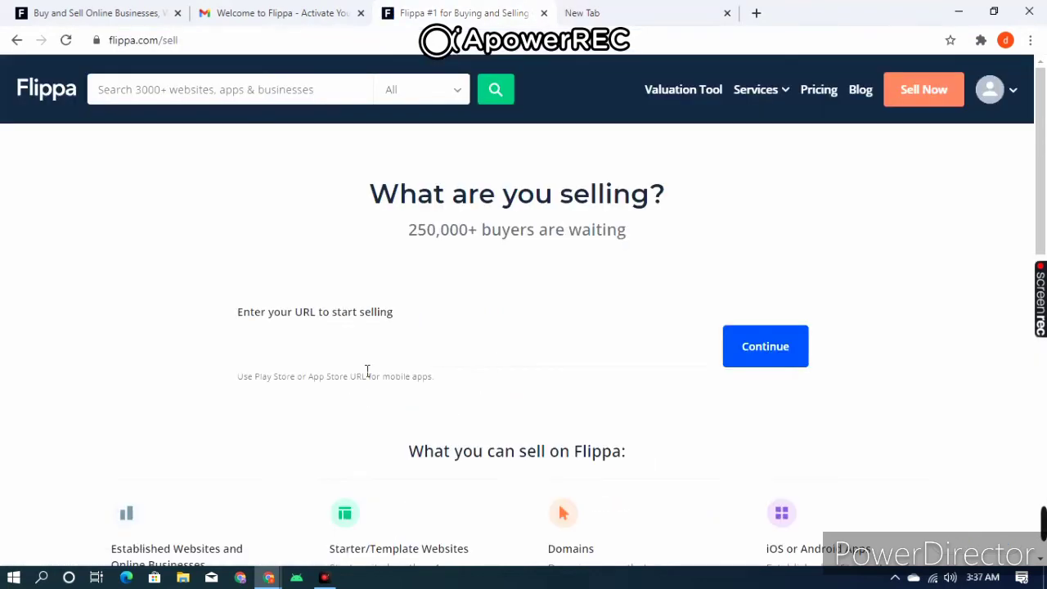
{"action": "left_click", "coordinate": [368, 366]}
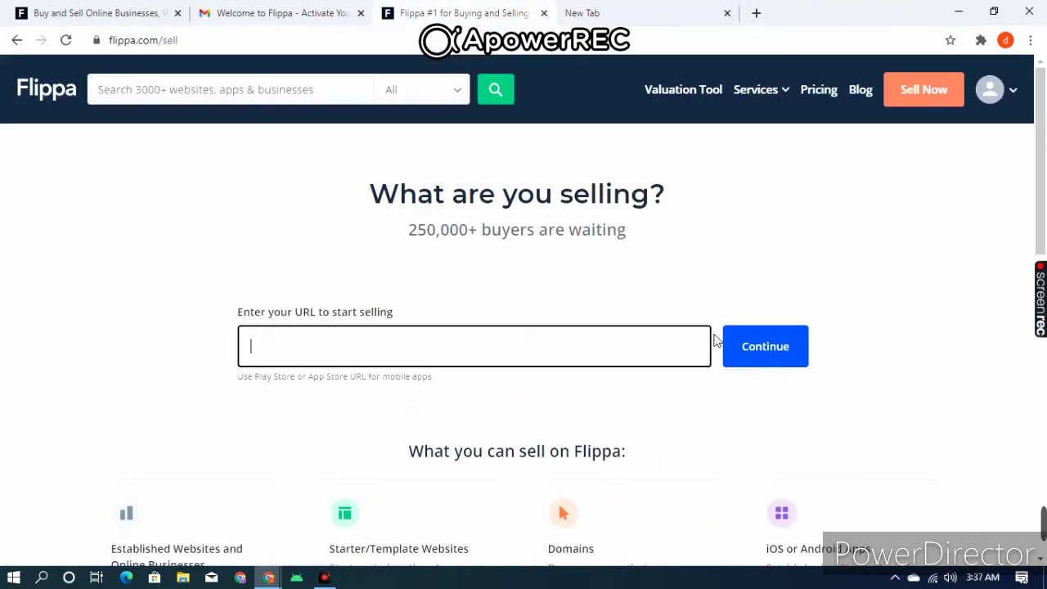
{"action": "left_click", "coordinate": [600, 8]}
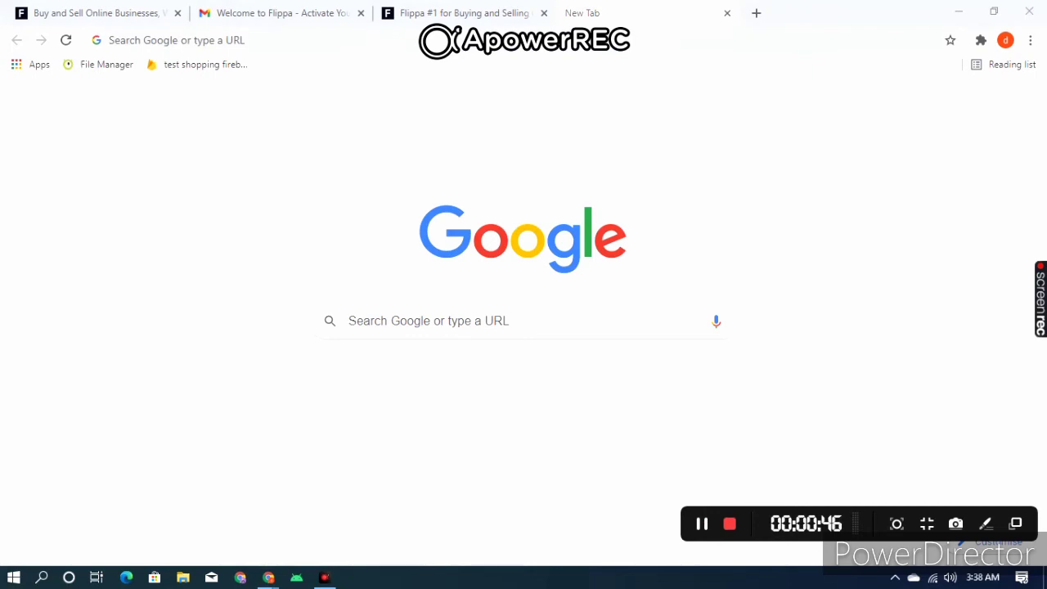
- Load codecanyon.net in the new tab from the 'codecan' omnibox suggestion
{"action": "left_click", "coordinate": [436, 39]}
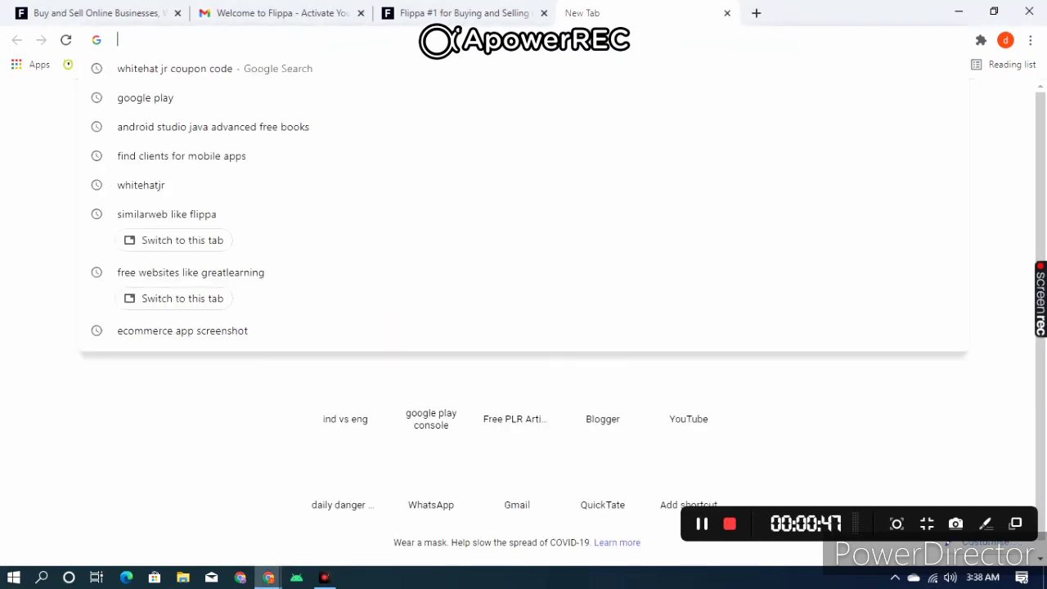
{"action": "type", "text": "codecan"}
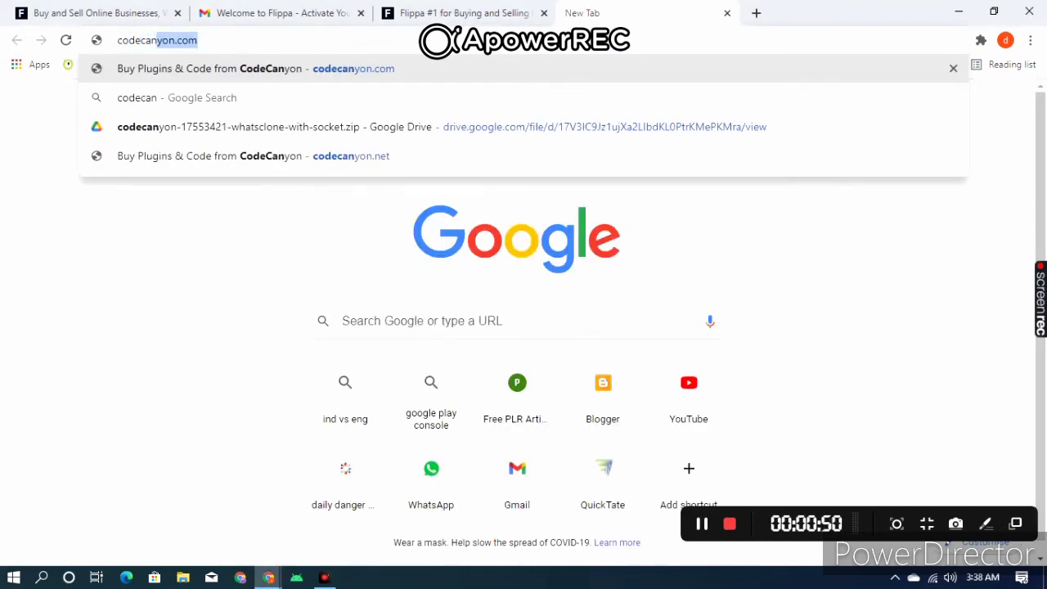
{"action": "type", "text": "m"}
{"action": "key", "text": "BackSpace"}
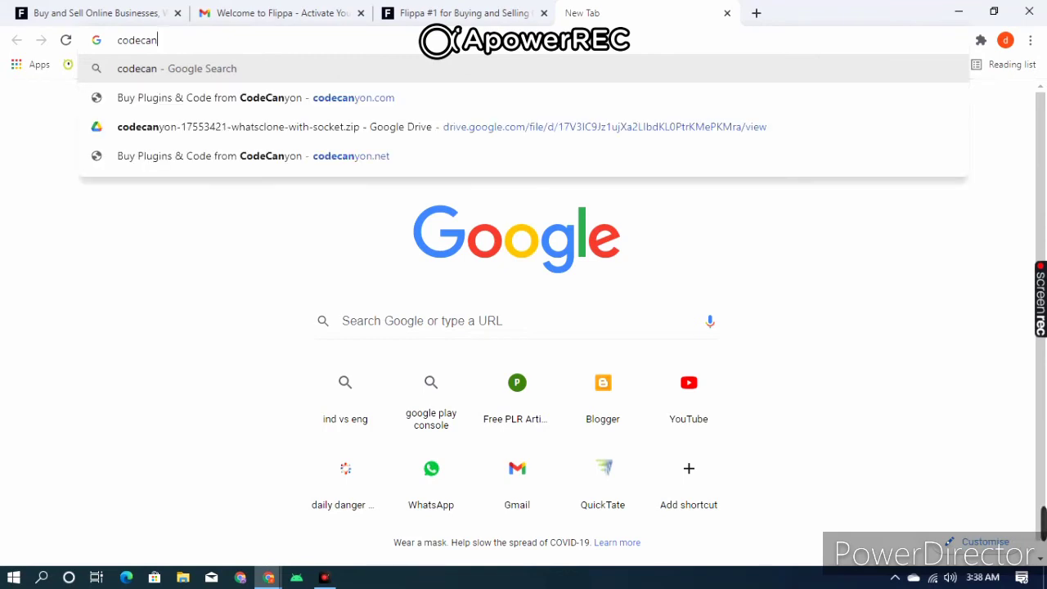
{"action": "type", "text": "a"}
{"action": "key", "text": "BackSpace"}
{"action": "left_click", "coordinate": [412, 110]}
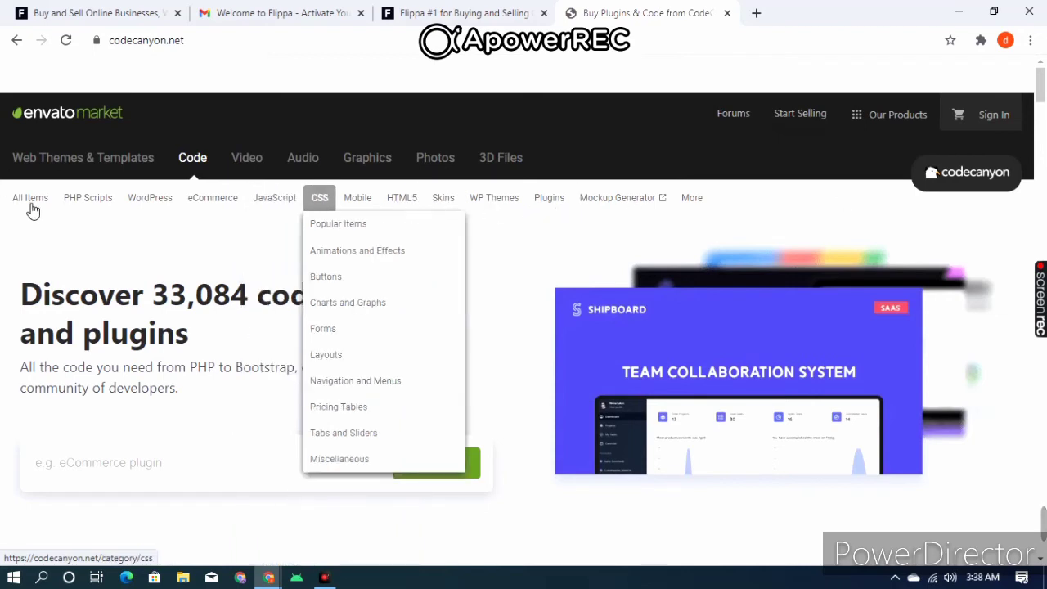
{"action": "mouse_move", "coordinate": [74, 201]}
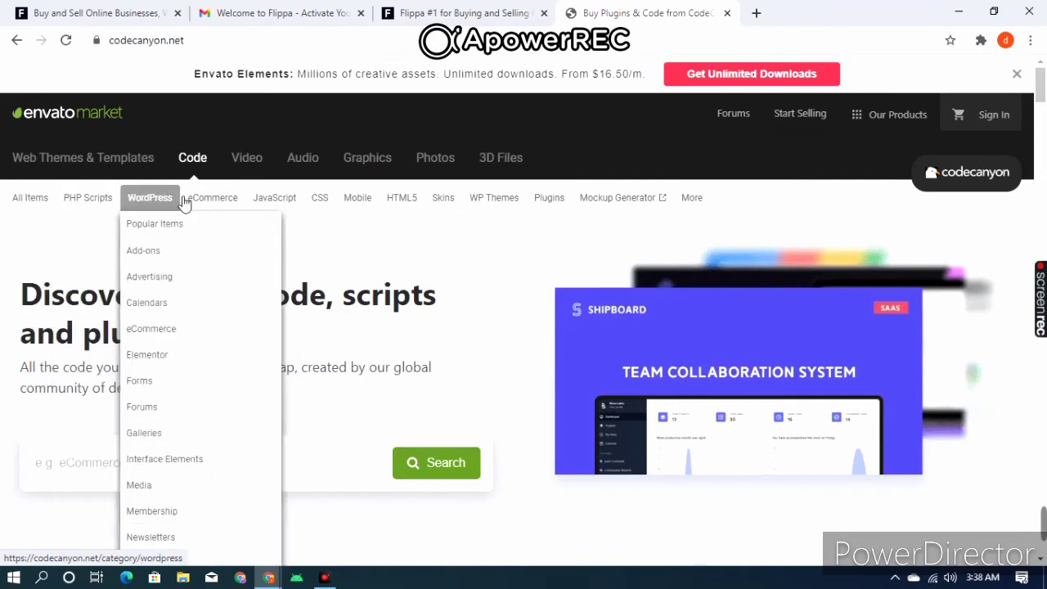
{"action": "mouse_move", "coordinate": [214, 202]}
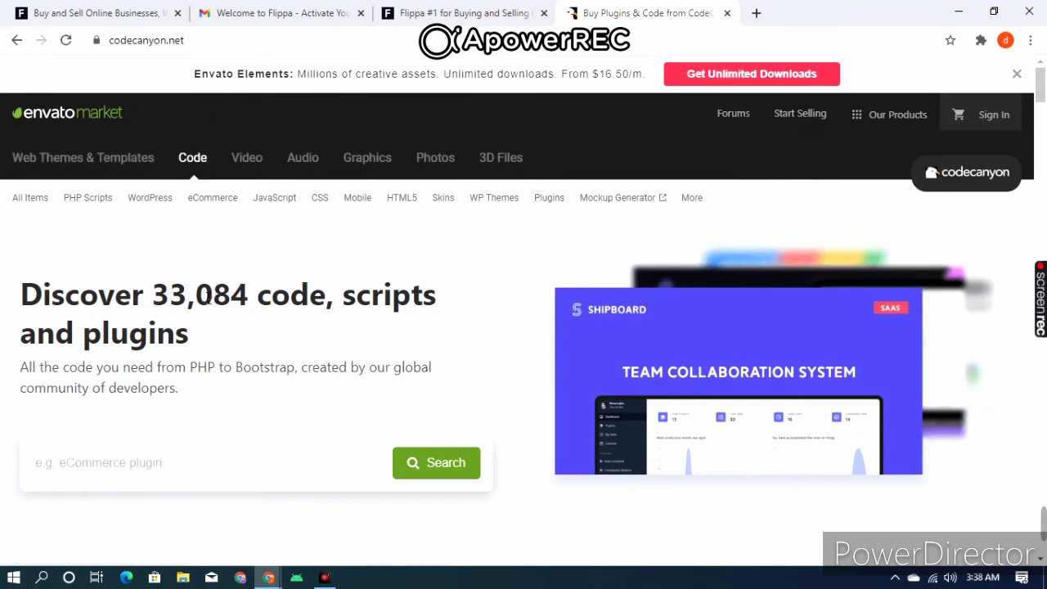
{"action": "left_click_drag", "start_coordinate": [20, 303], "coordinate": [423, 303]}
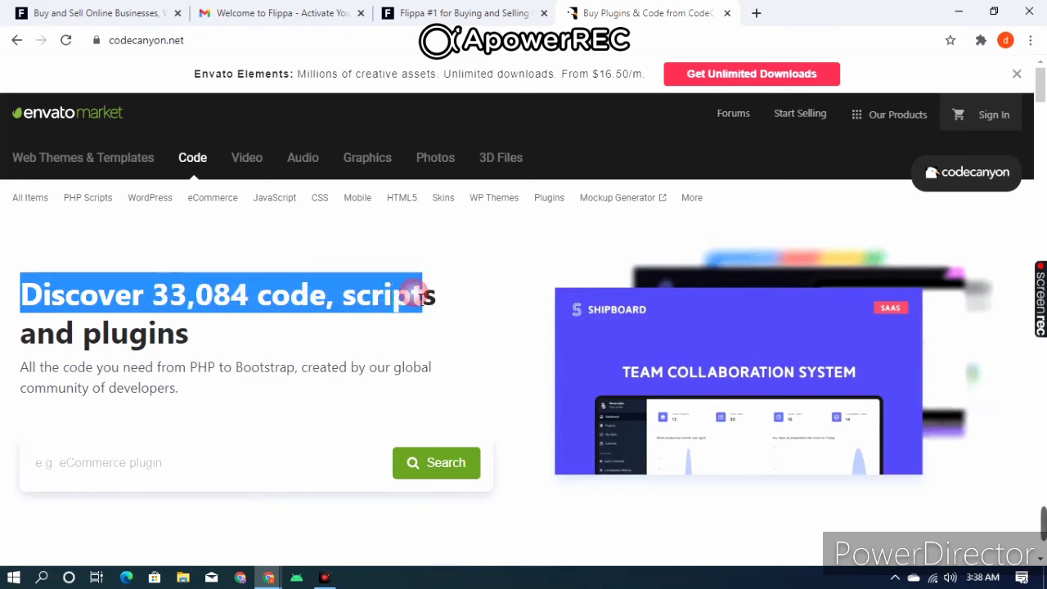
{"action": "left_click", "coordinate": [421, 297]}
{"action": "left_click_drag", "start_coordinate": [351, 303], "coordinate": [546, 311]}
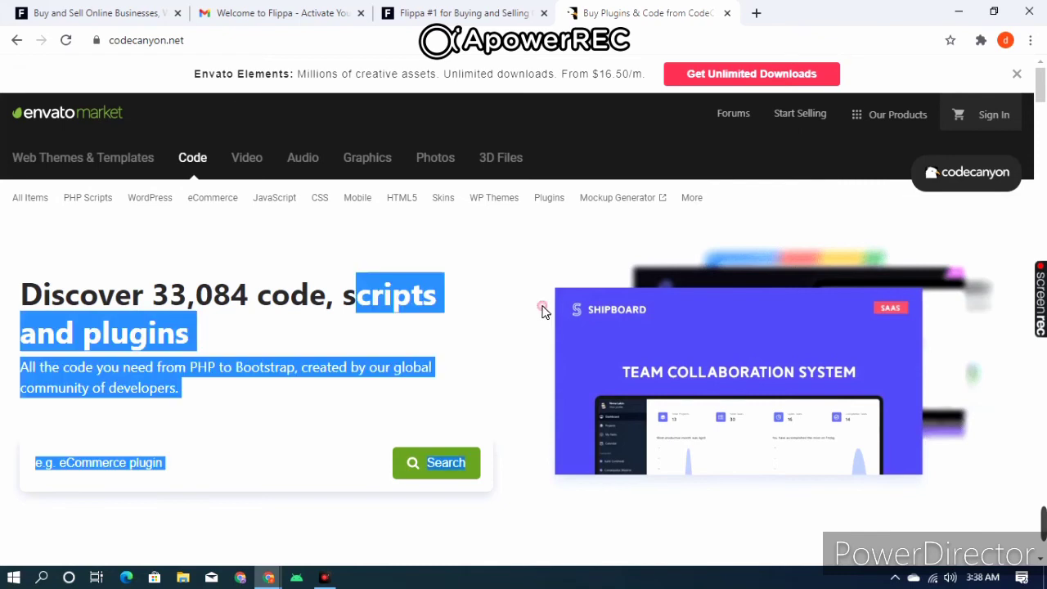
{"action": "left_click", "coordinate": [360, 304]}
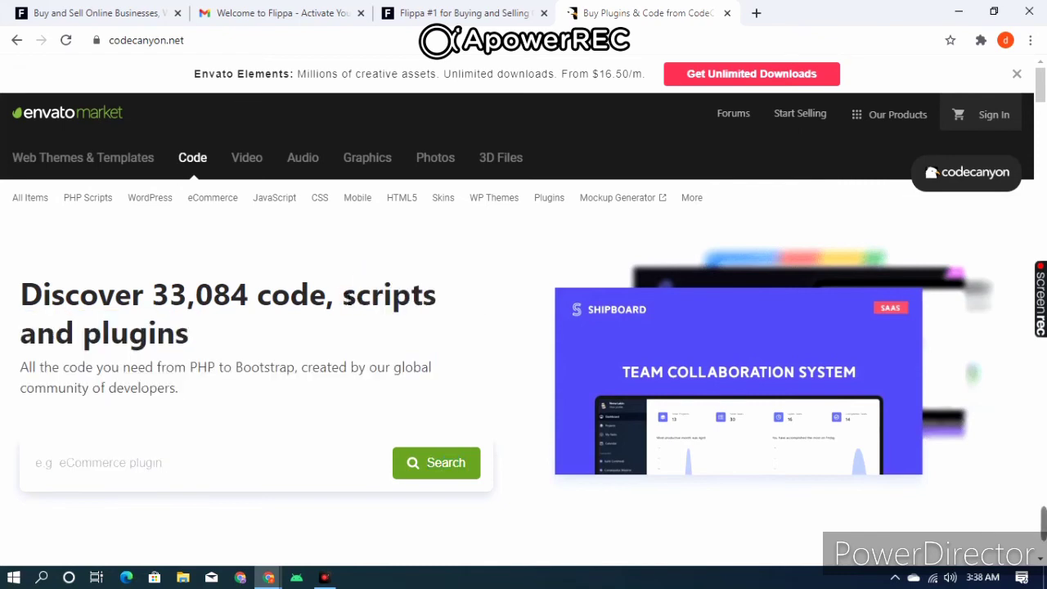
{"action": "left_click", "coordinate": [501, 344], "text": "shift"}
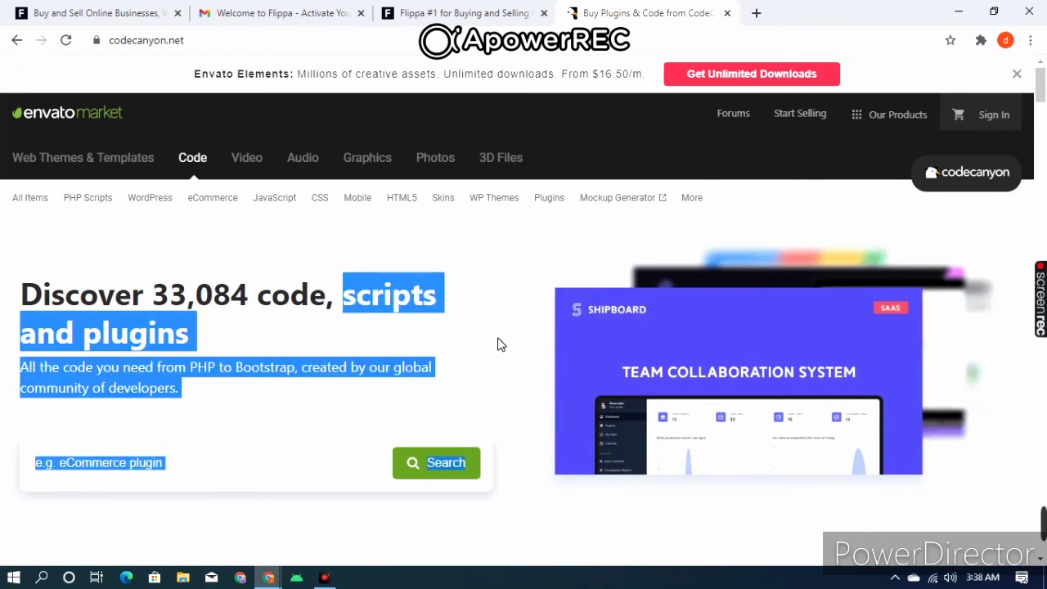
{"action": "left_click", "coordinate": [435, 287]}
{"action": "scroll", "coordinate": [533, 325], "scroll_direction": "down", "scroll_amount": 3}
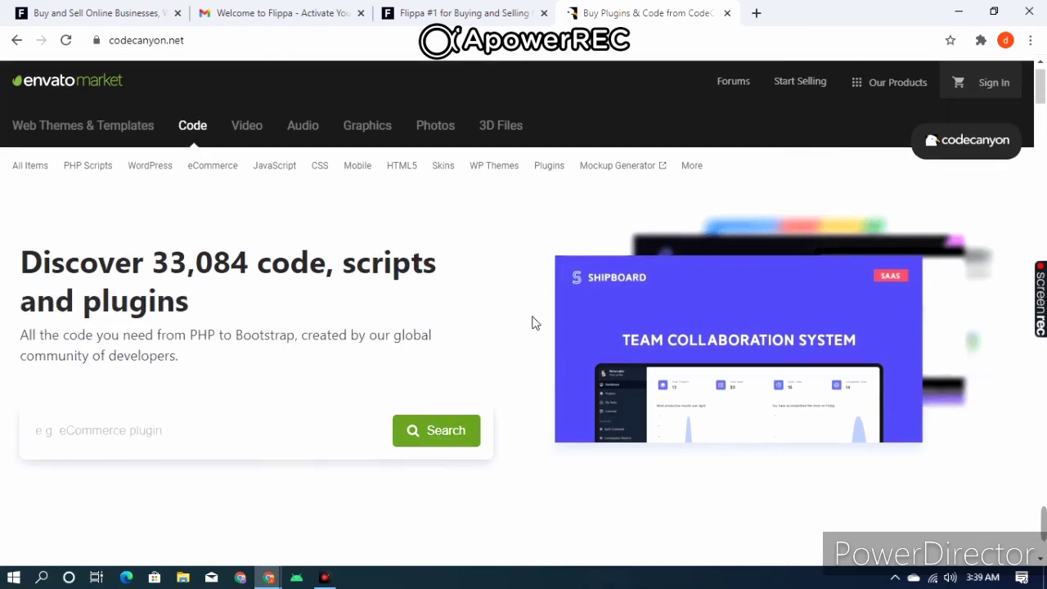
{"action": "scroll", "coordinate": [532, 328], "scroll_direction": "down", "scroll_amount": 5}
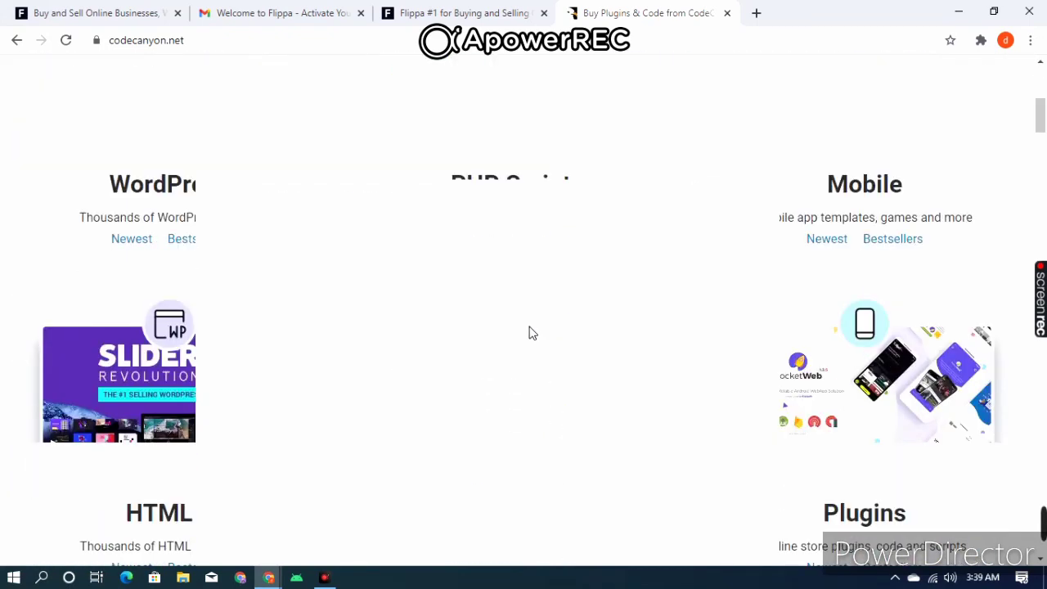
{"action": "scroll", "coordinate": [528, 334], "scroll_direction": "down", "scroll_amount": 6}
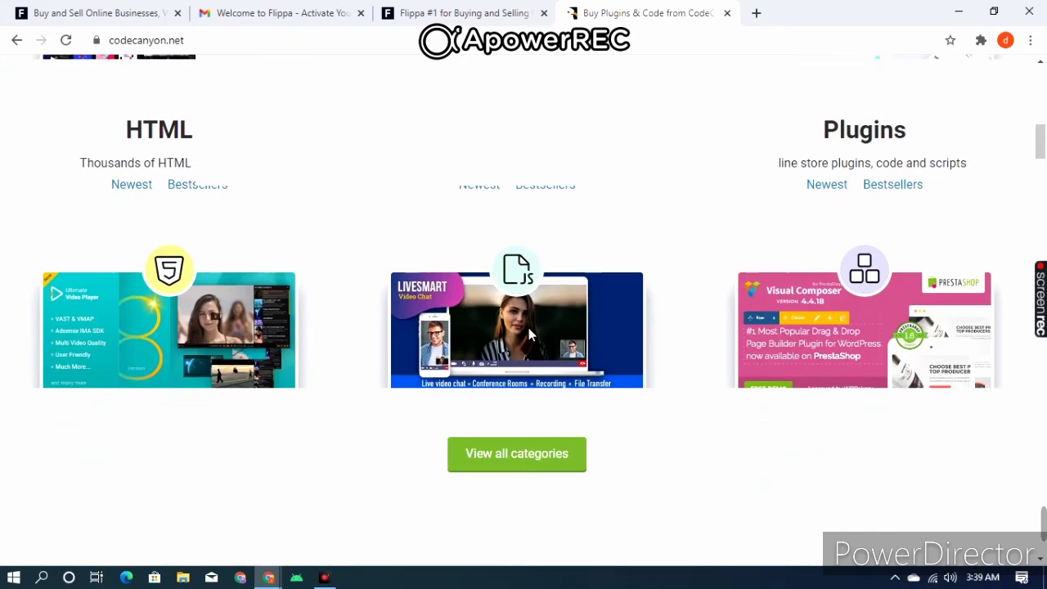
{"action": "scroll", "coordinate": [692, 352], "scroll_direction": "down", "scroll_amount": 1}
{"action": "scroll", "coordinate": [692, 352], "scroll_direction": "up", "scroll_amount": 8}
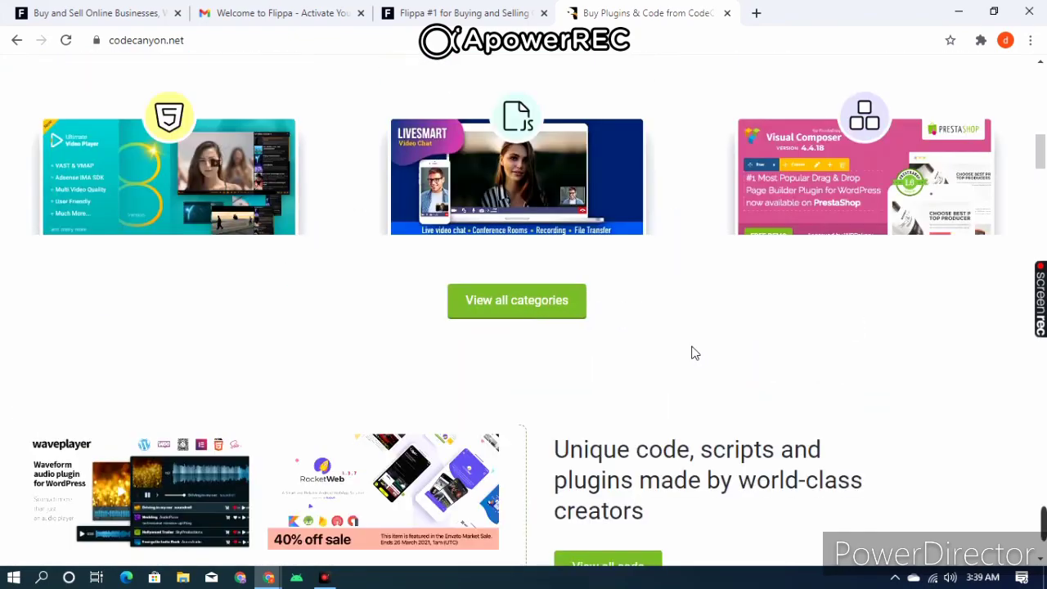
{"action": "scroll", "coordinate": [692, 351], "scroll_direction": "up", "scroll_amount": 10}
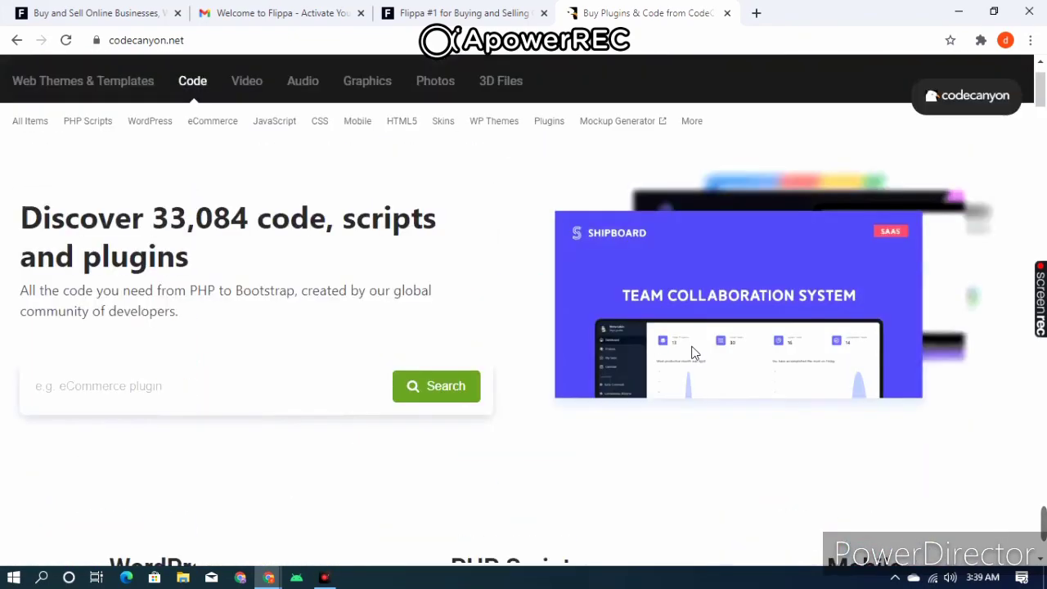